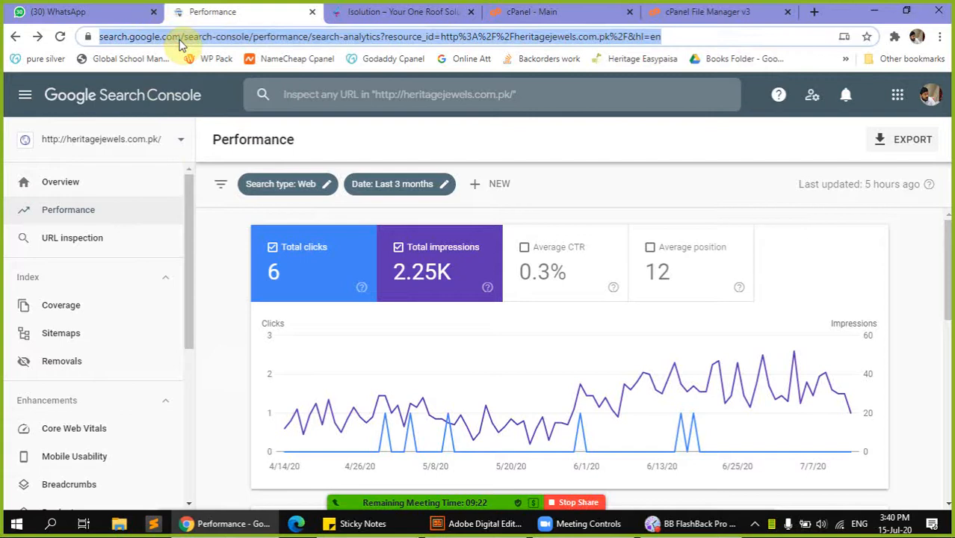
Search the web for "webmaster tools" and open Search Console through the Google Webmasters site
type("webmaster tools")
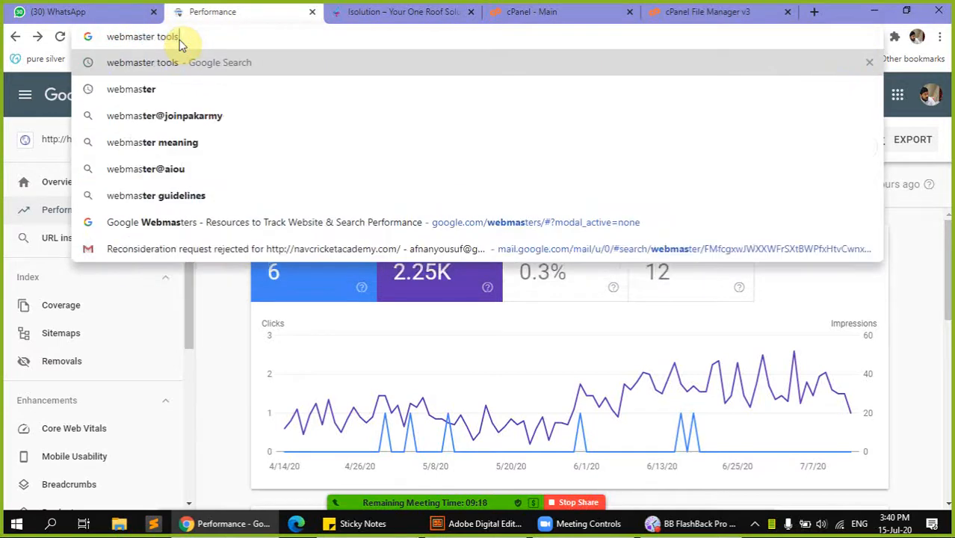
key("Return")
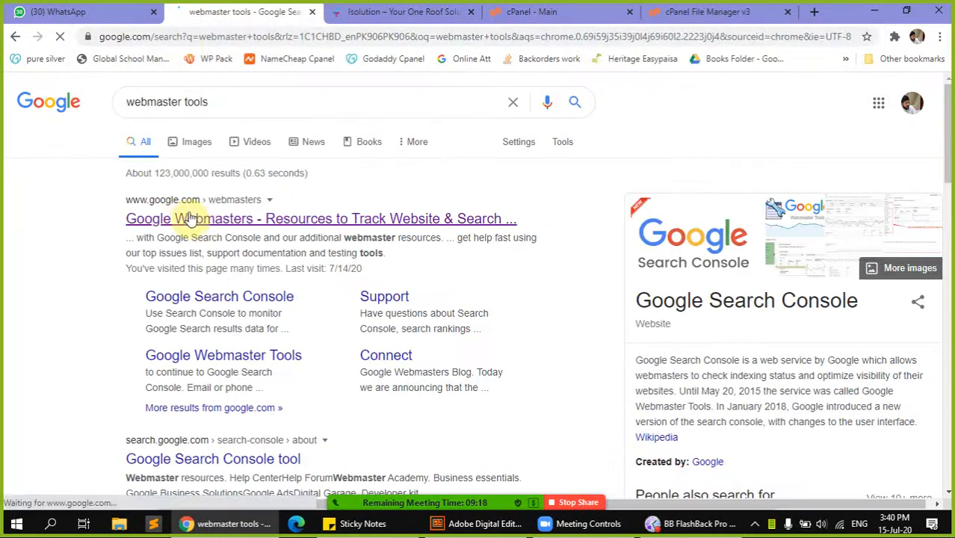
left_click(198, 220)
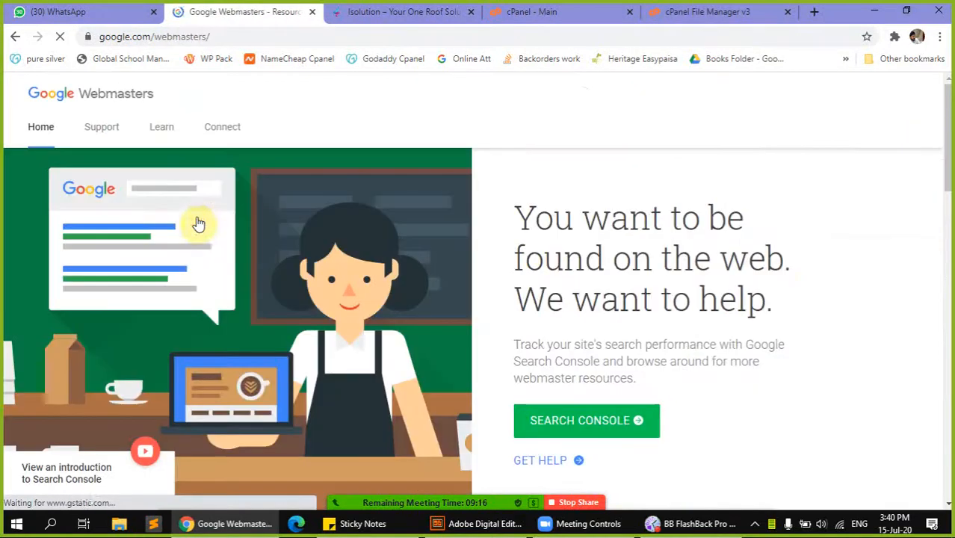
left_click(905, 105)
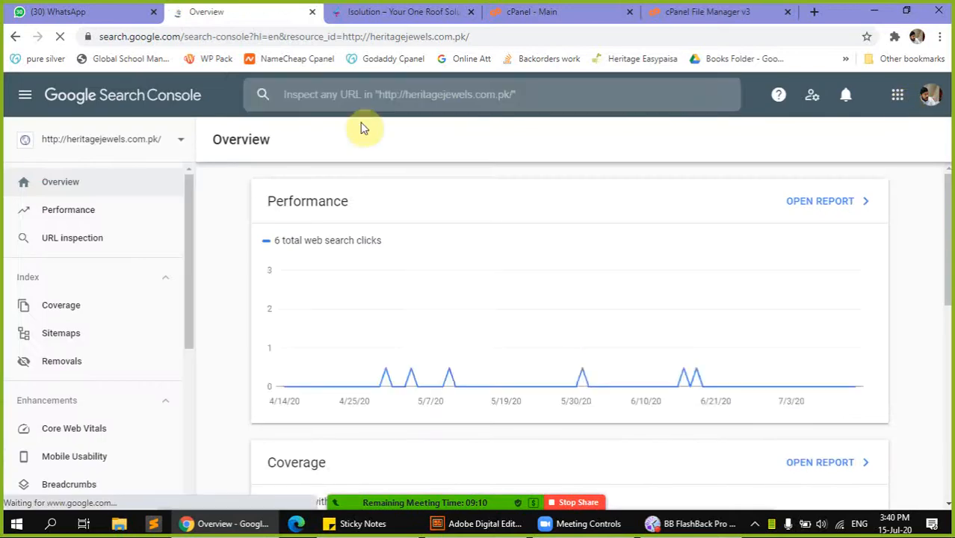
View the list of existing Search Console properties and look over the isolution.pk home page
left_click(155, 149)
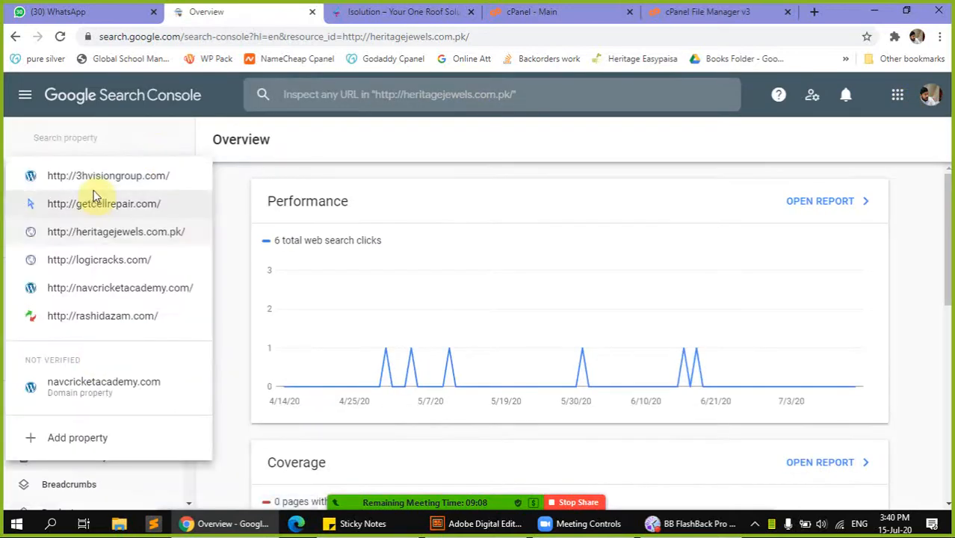
left_click(230, 245)
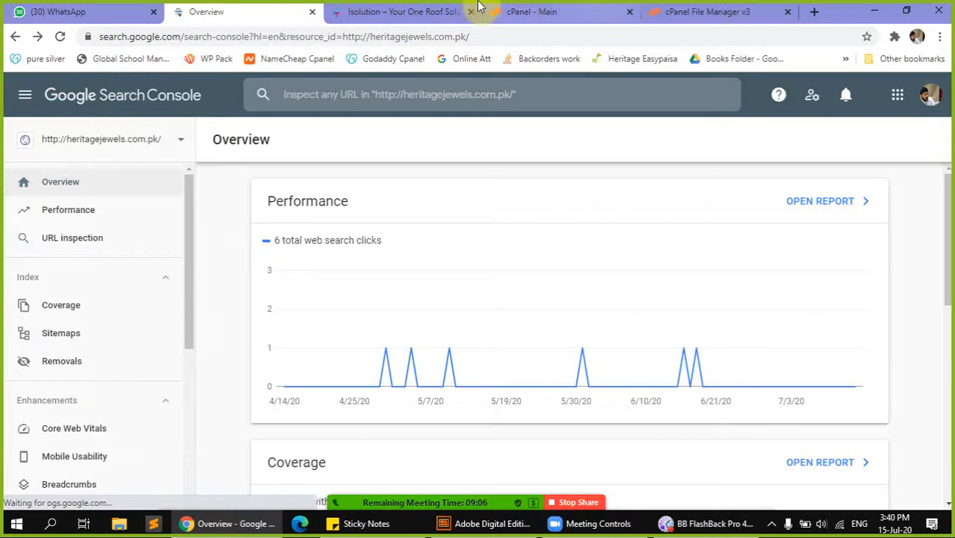
left_click(417, 12)
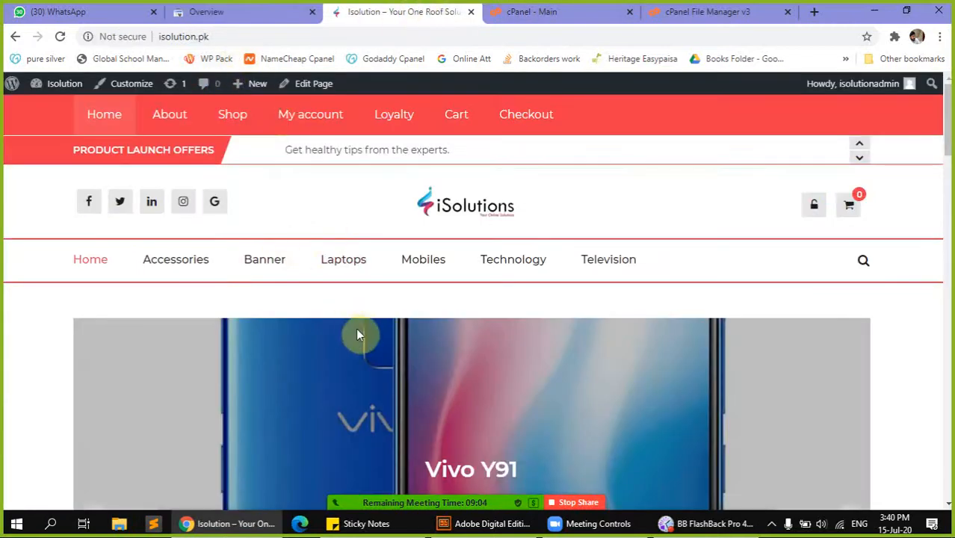
scroll(361, 336, "down", 10)
scroll(360, 336, "up", 10)
left_click(276, 9)
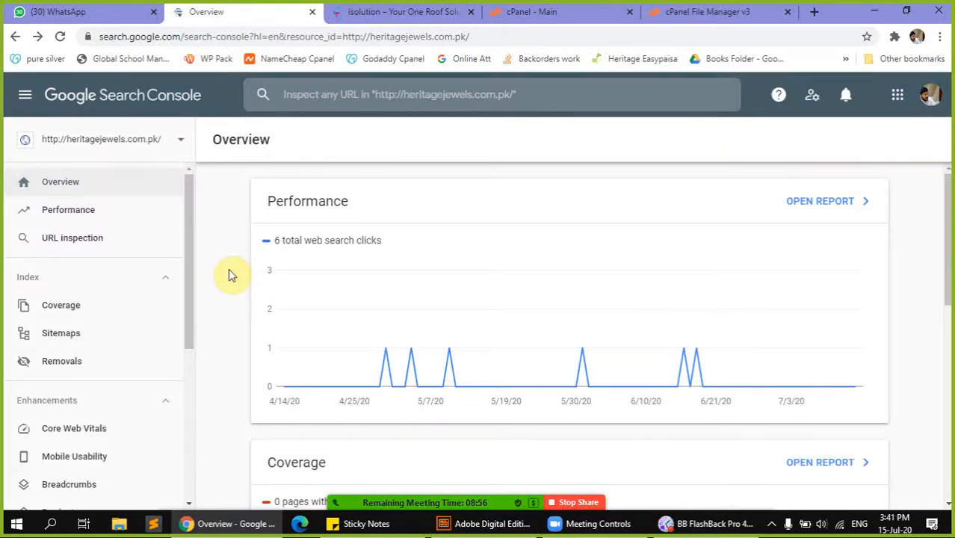
left_click(134, 141)
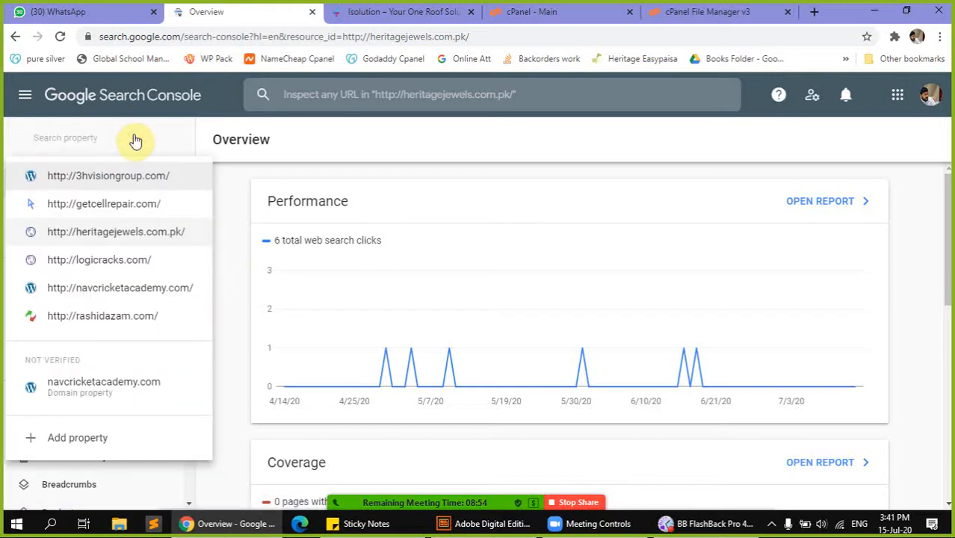
left_click(78, 441)
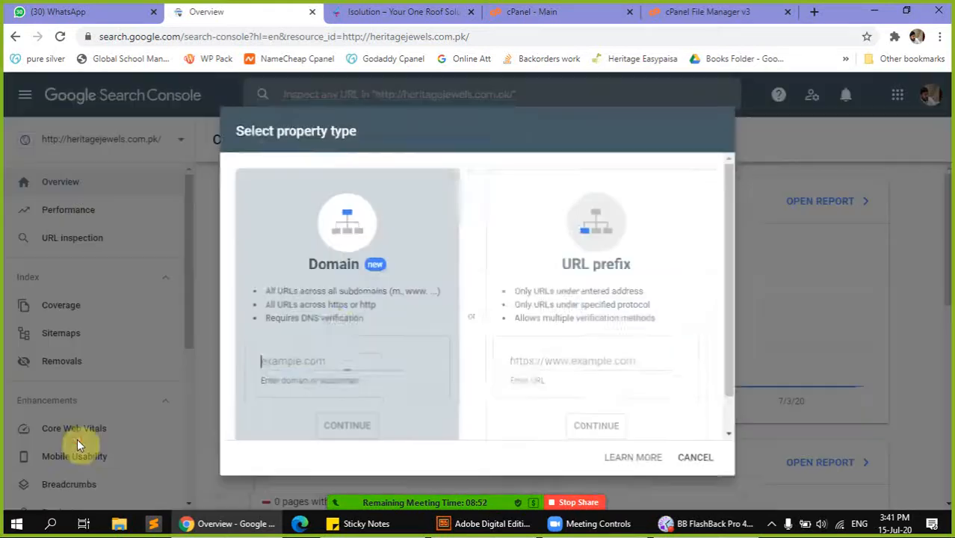
left_click(586, 256)
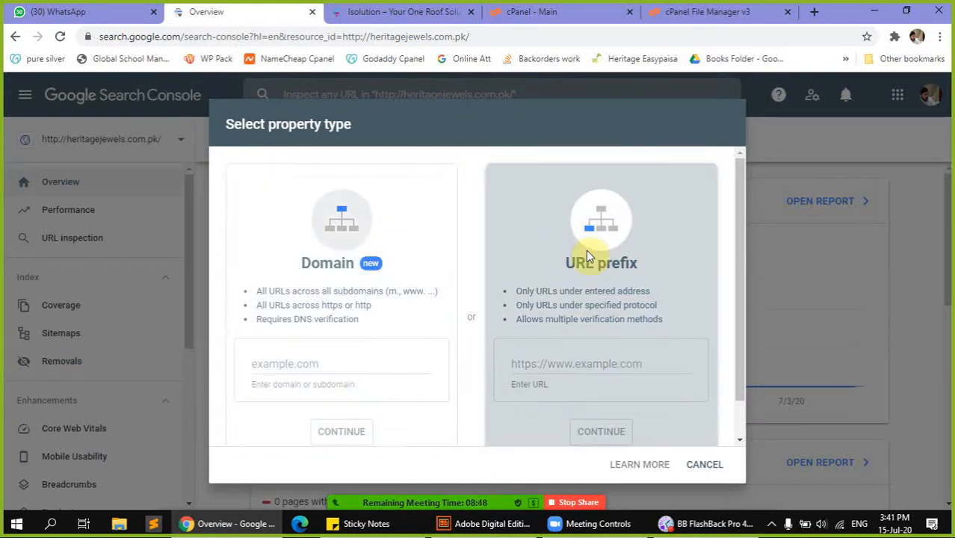
left_click(396, 12)
left_click(303, 38)
left_click(252, 9)
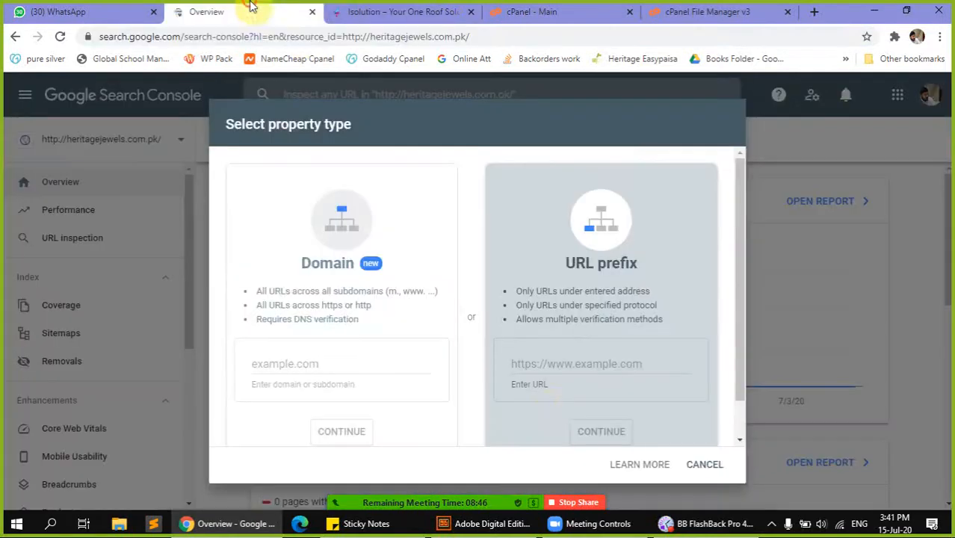
type("http://isolution.pk/")
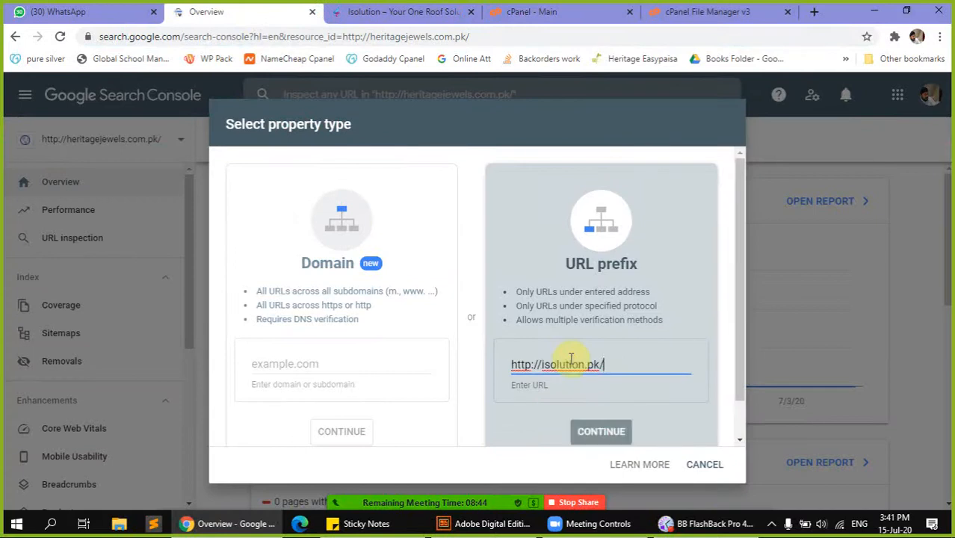
left_click(601, 432)
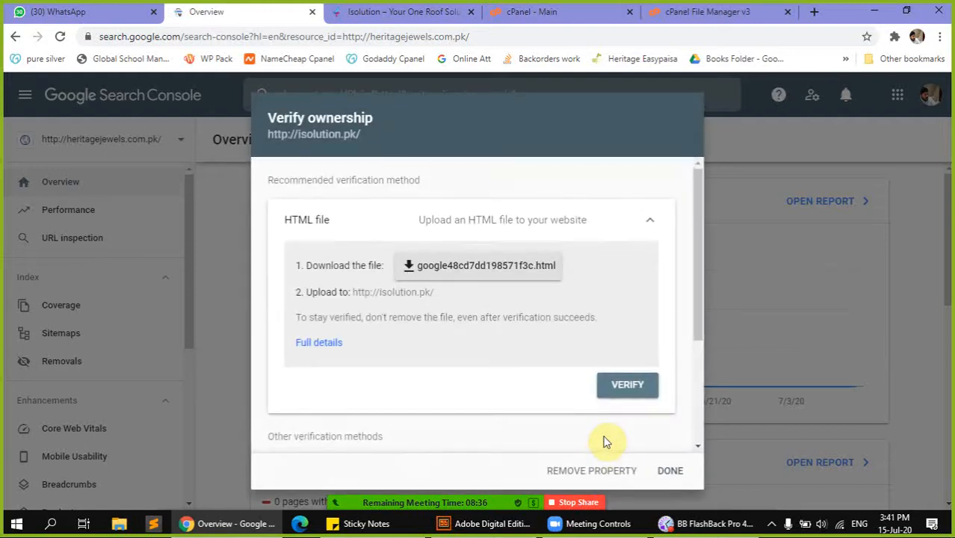
Review the ownership verification methods, download the HTML verification file and show it in its folder
scroll(469, 337, "down", 3)
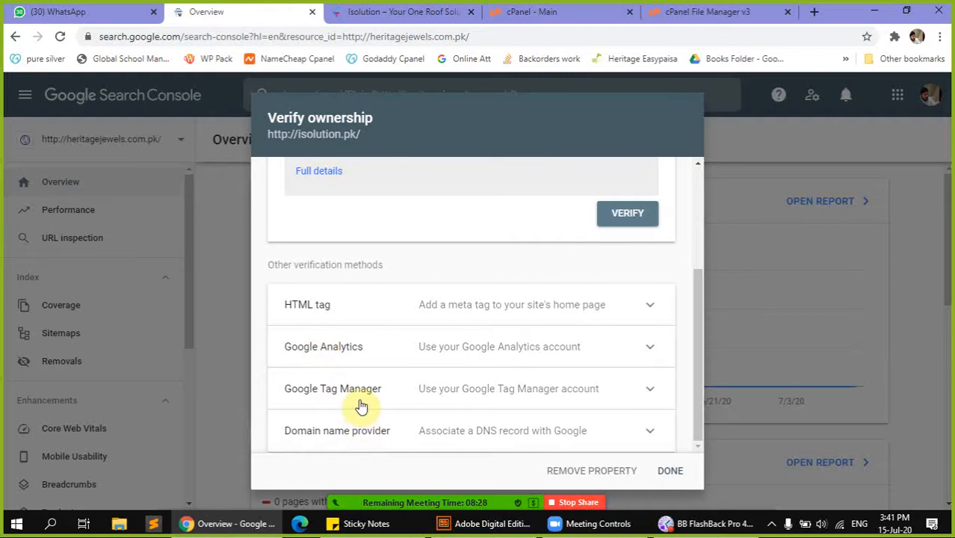
scroll(362, 403, "up", 3)
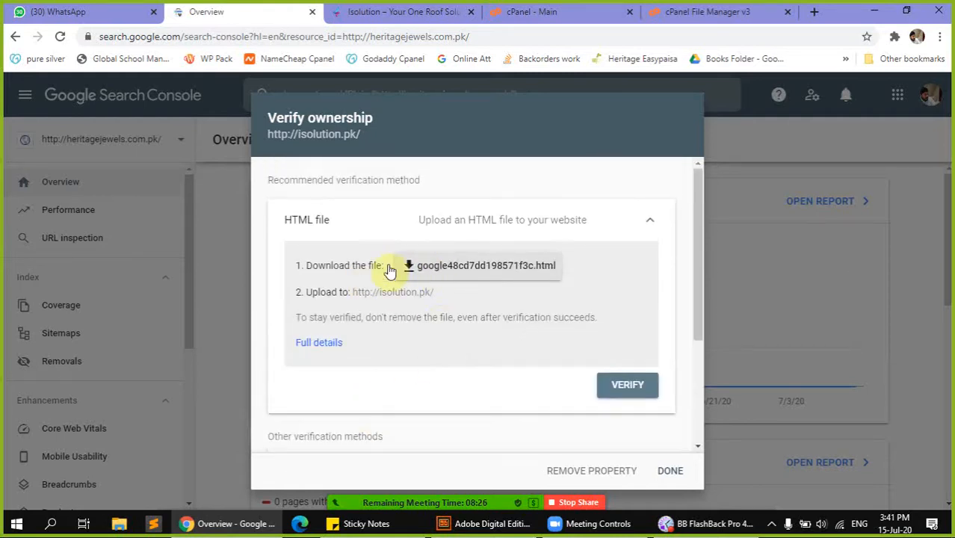
left_click(474, 266)
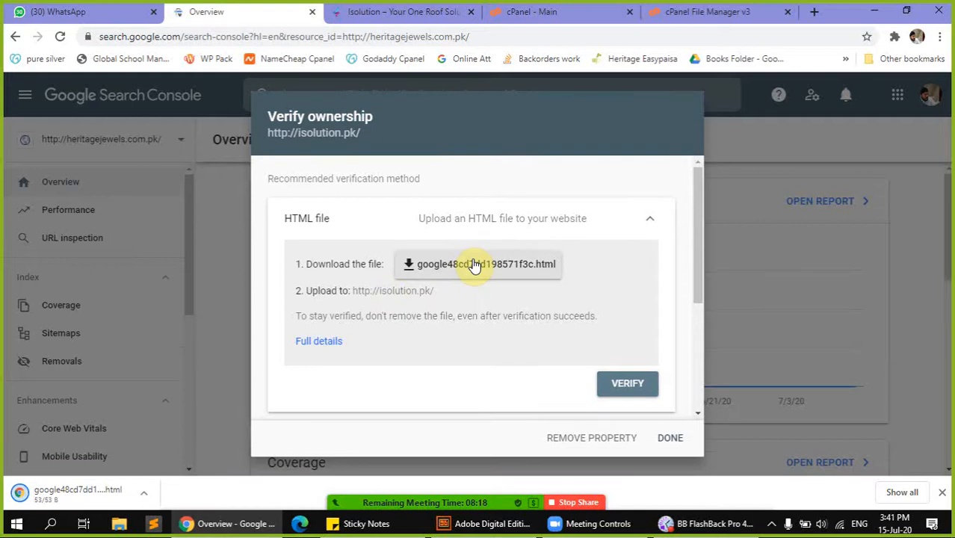
left_click(147, 501)
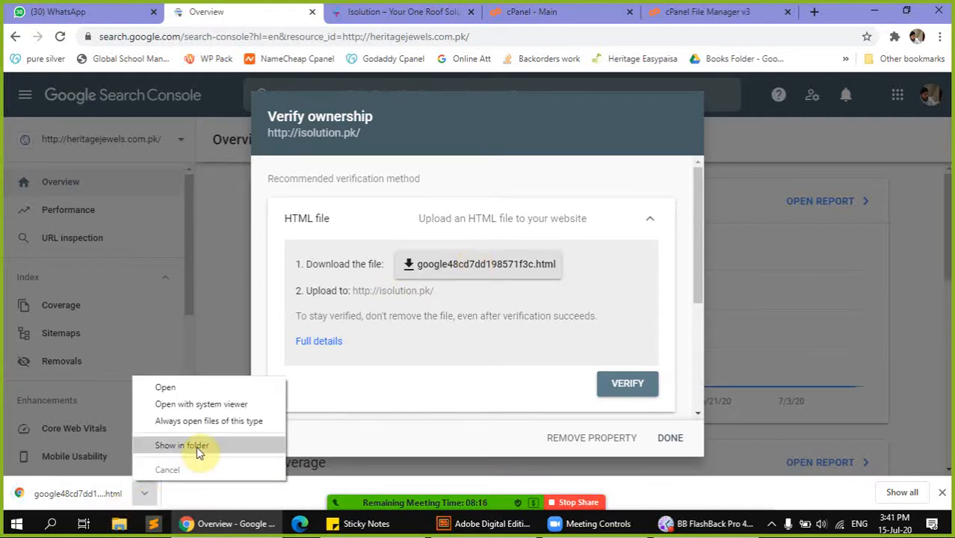
left_click(197, 447)
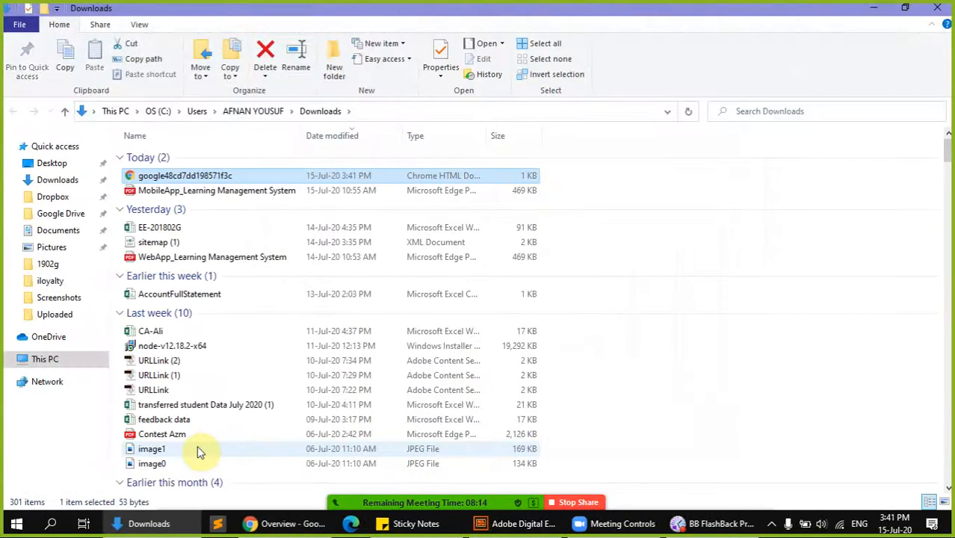
Move the downloaded HTML verification file from Downloads to the desktop and return to the Search Console window
key("super+d")
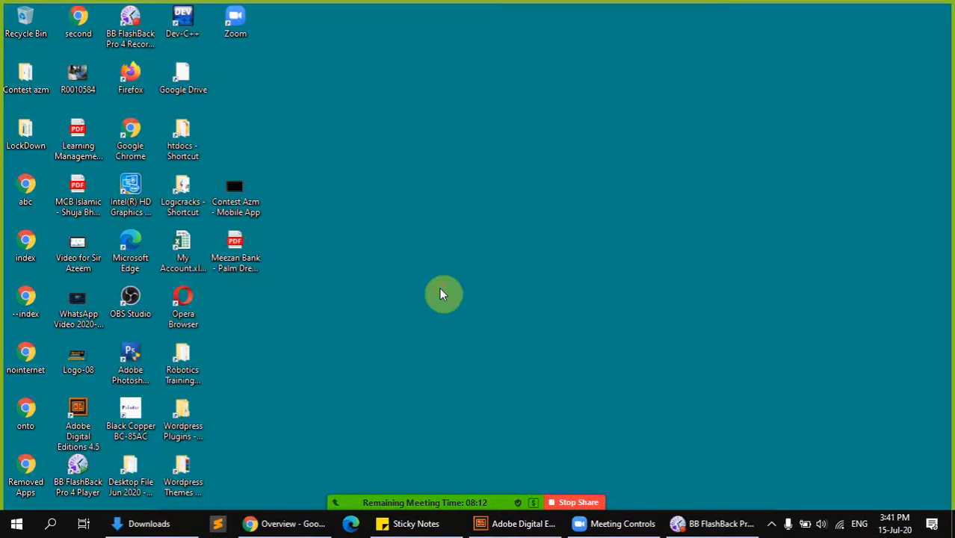
key("super+d")
key("alt+Tab")
key("alt+Tab")
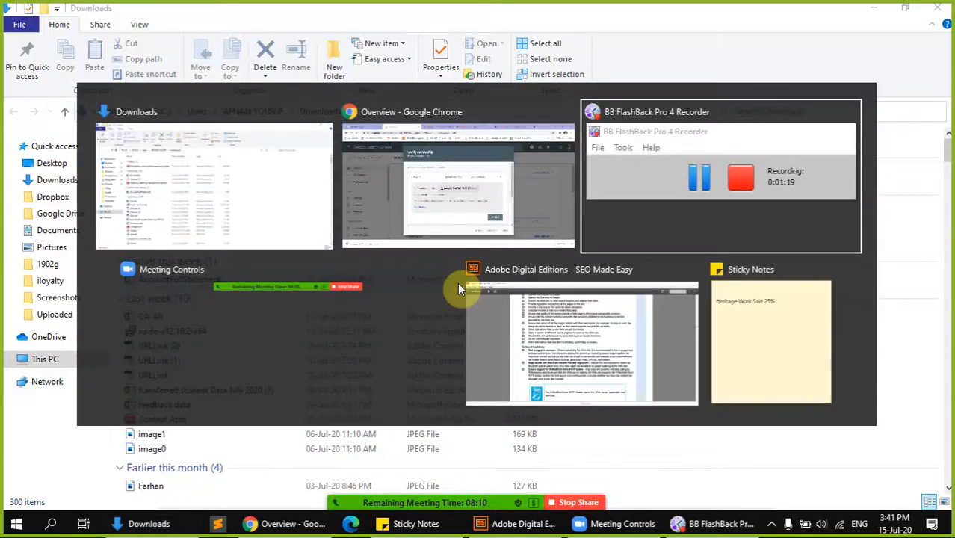
key("alt+Tab")
key("alt+Tab")
key("alt+Tab")
key("alt+Tab")
key("alt+Tab")
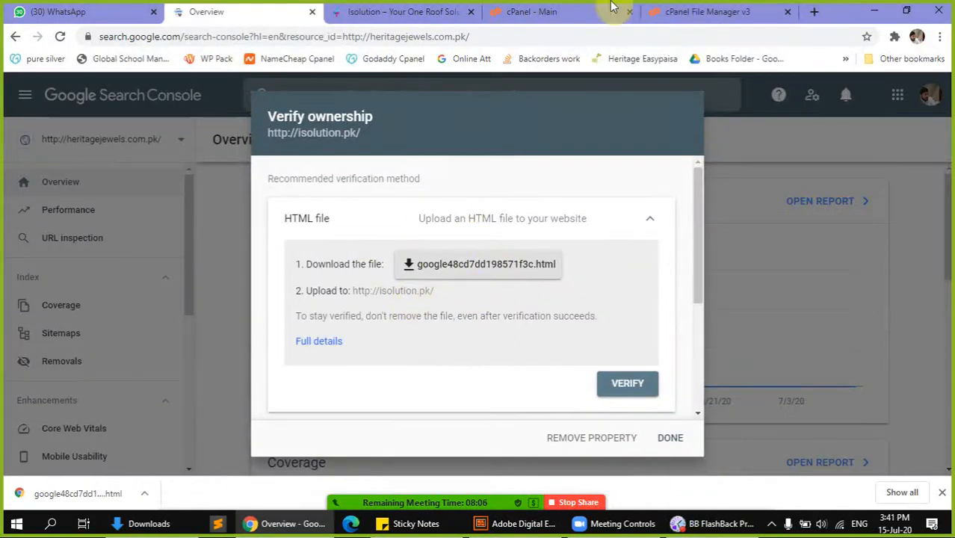
Switch to the cPanel File Manager and upload the HTML verification file from the desktop into the isolution.pk folder
left_click(695, 12)
left_click(126, 165)
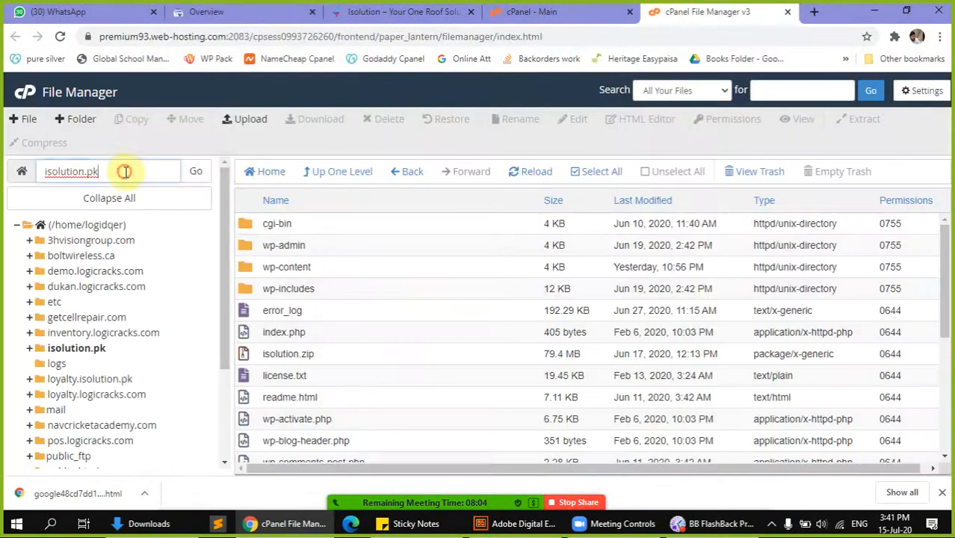
scroll(374, 329, "down", 4)
scroll(382, 254, "up", 5)
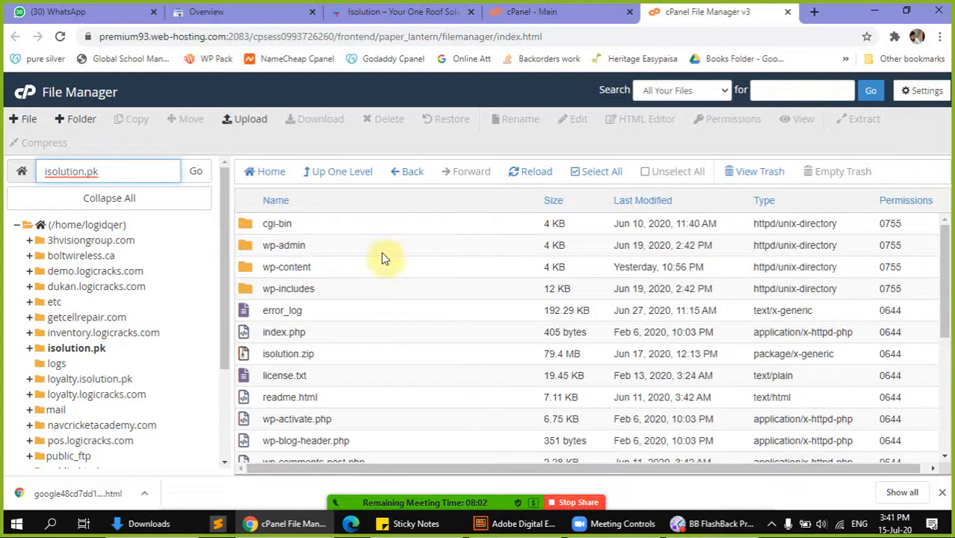
scroll(381, 254, "down", 5)
left_click(236, 125)
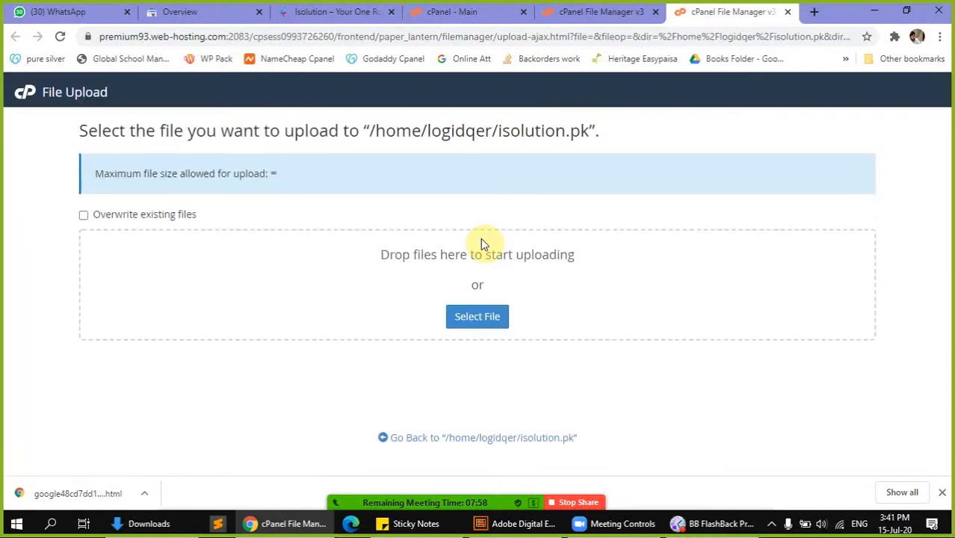
left_click(478, 318)
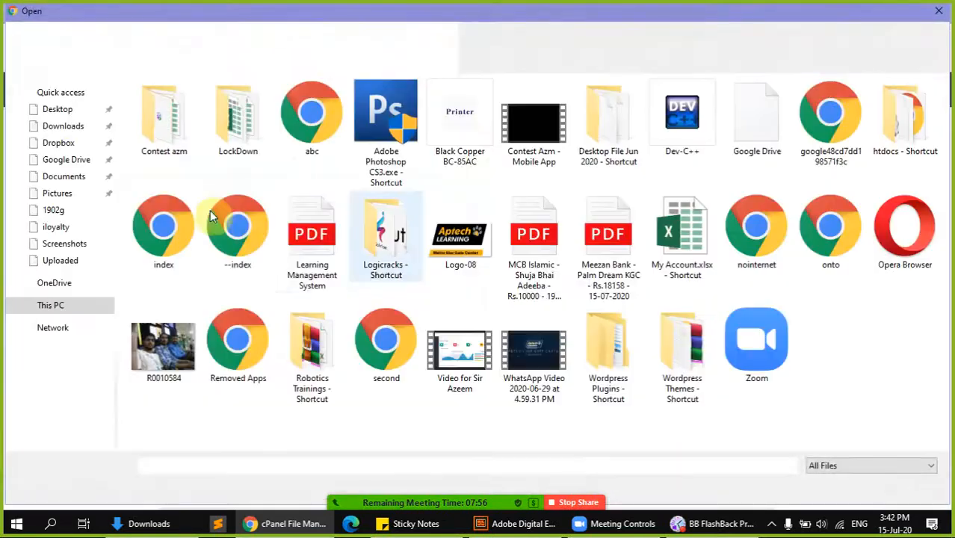
left_click(66, 111)
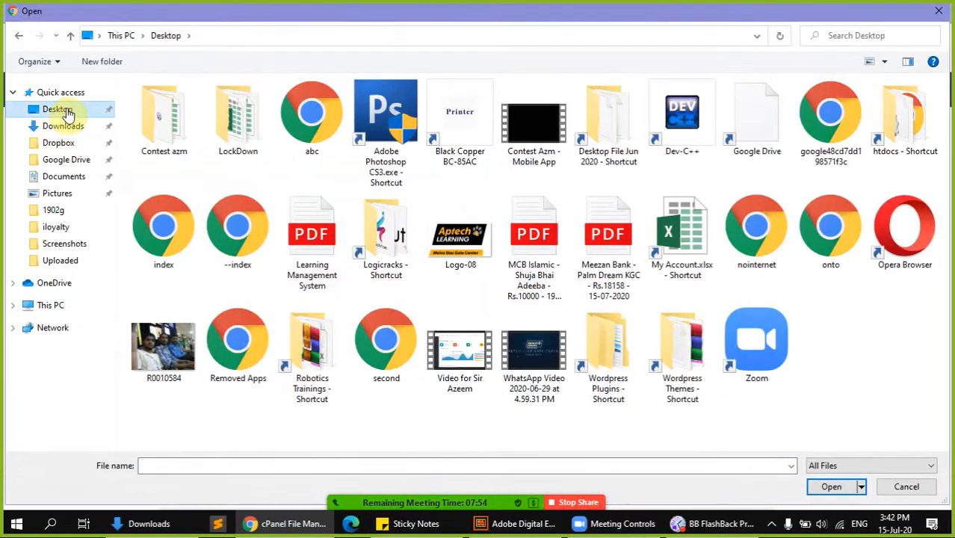
double_click(835, 124)
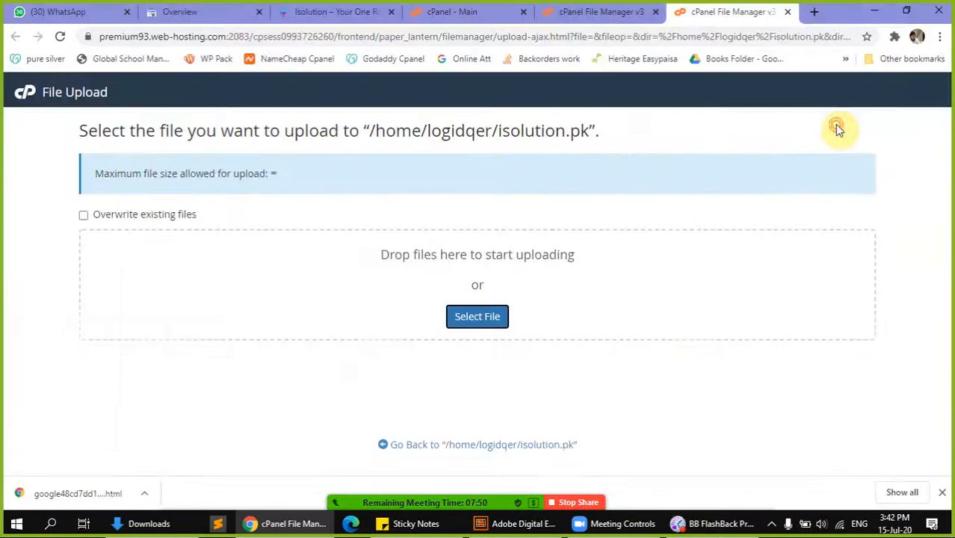
left_click(788, 11)
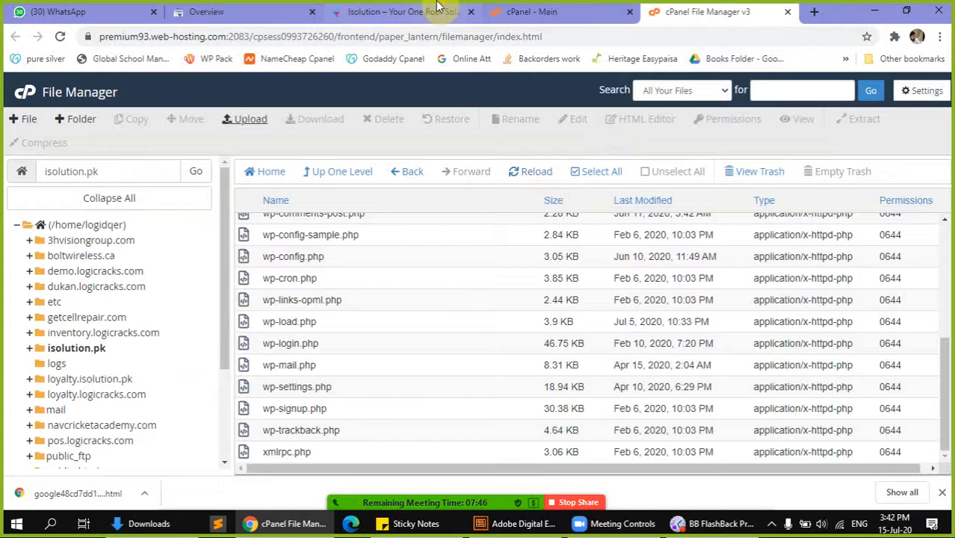
left_click(404, 11)
left_click(217, 11)
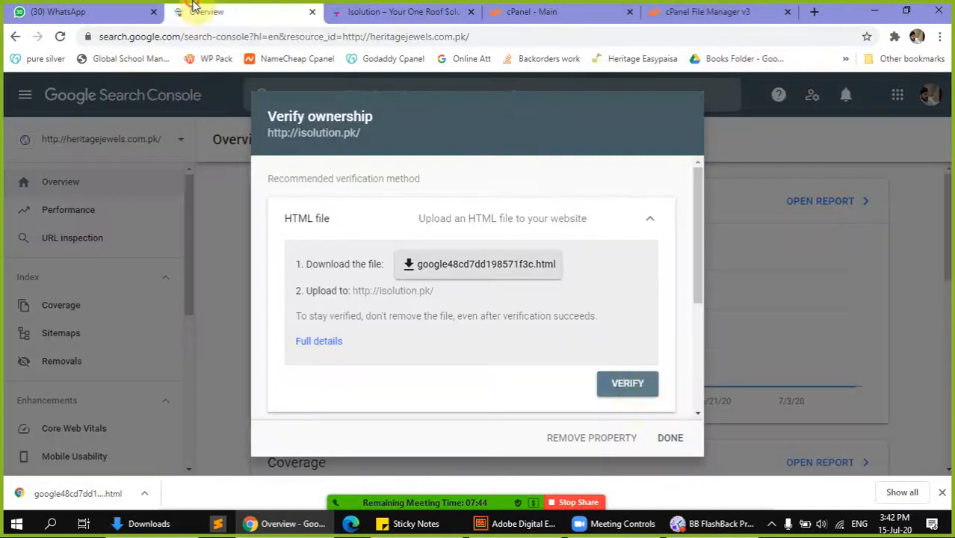
left_click(636, 385)
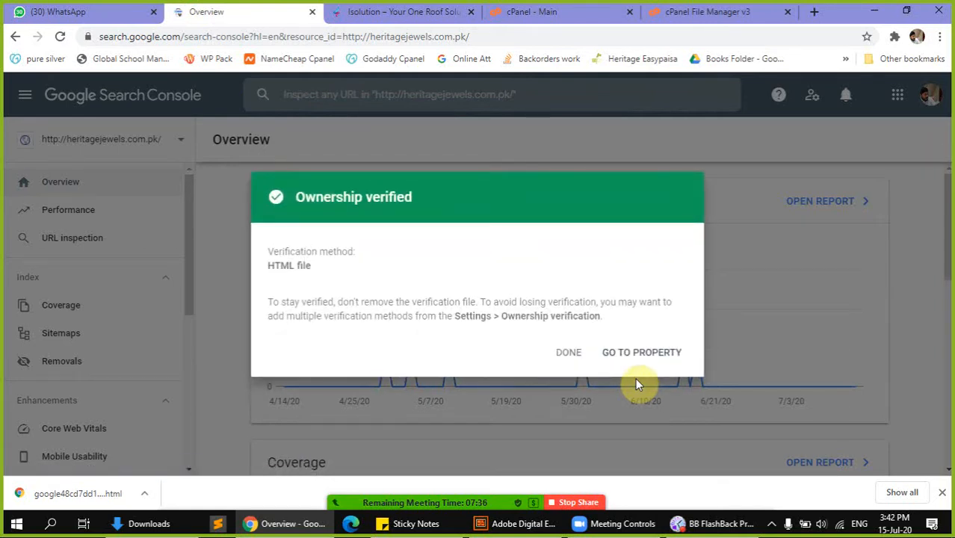
left_click(630, 361)
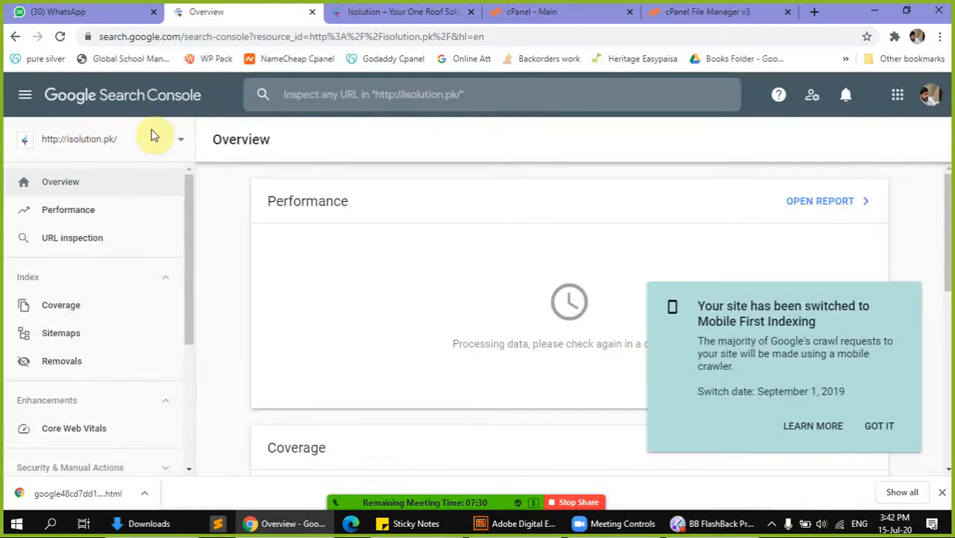
left_click(882, 426)
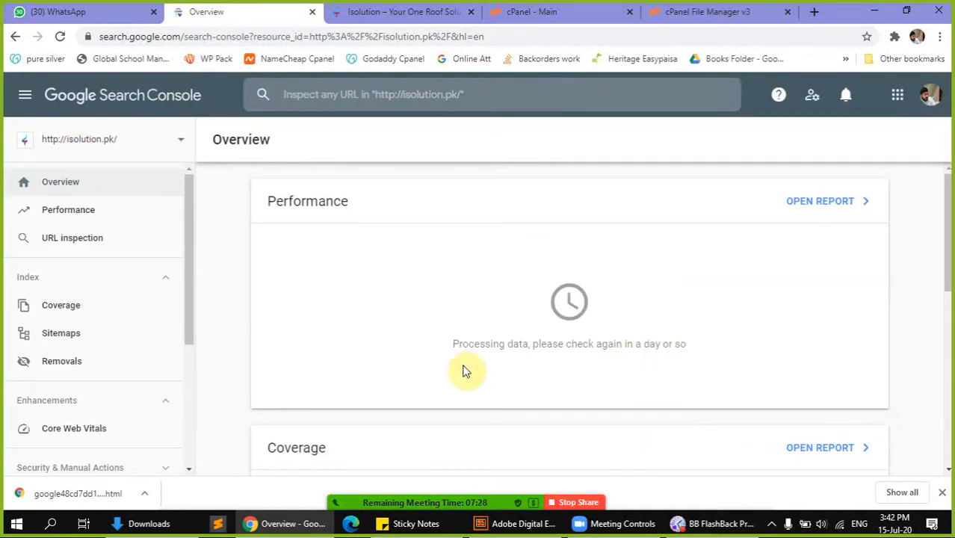
Look through the isolution.pk property's overview and open its Performance report
scroll(365, 412, "down", 5)
scroll(365, 412, "up", 4)
scroll(366, 412, "up", 1)
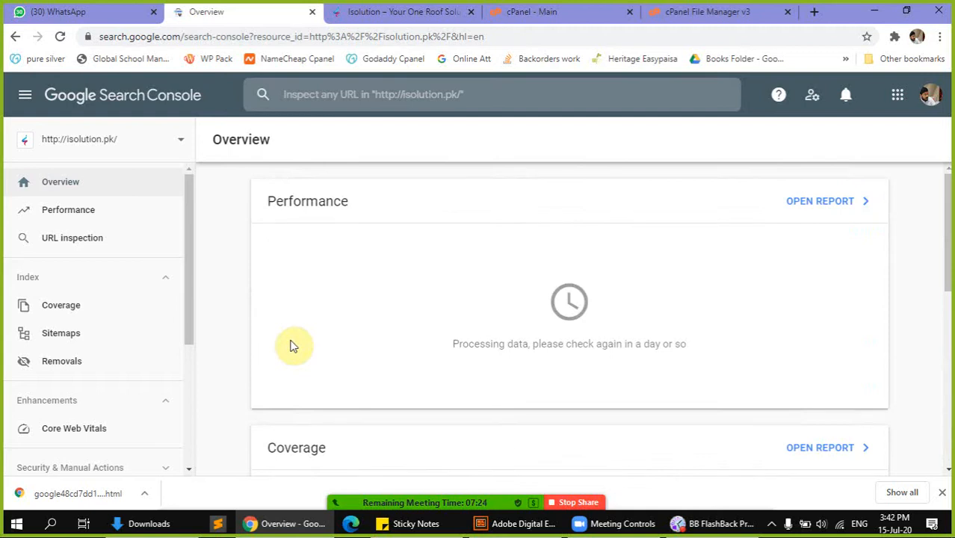
left_click(124, 222)
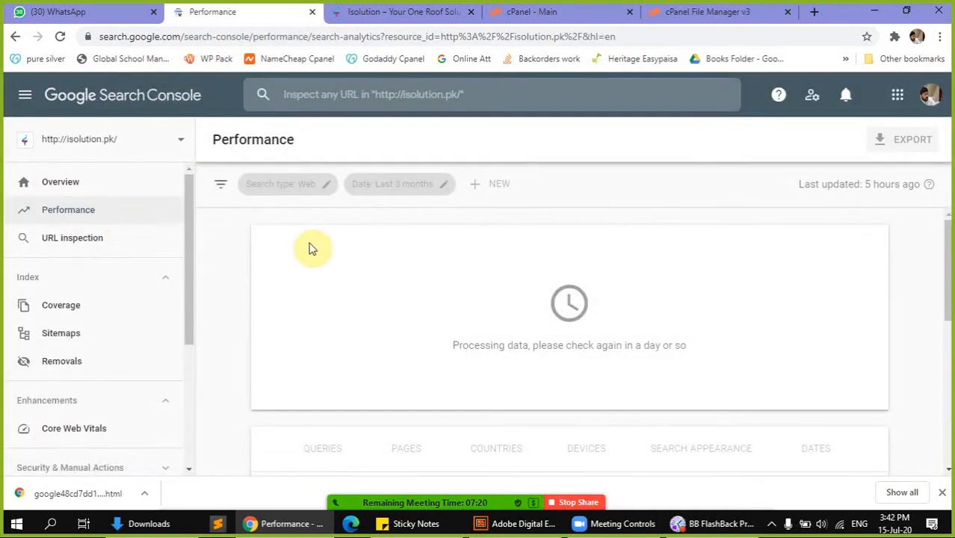
Open the Sitemaps report of the isolution.pk property and look over the isolution.pk website's home page
left_click(71, 341)
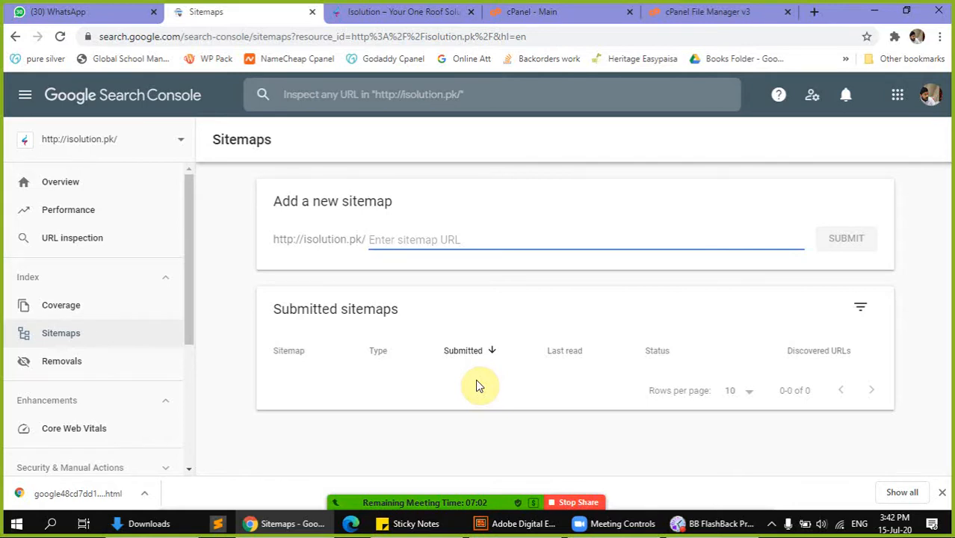
left_click(389, 12)
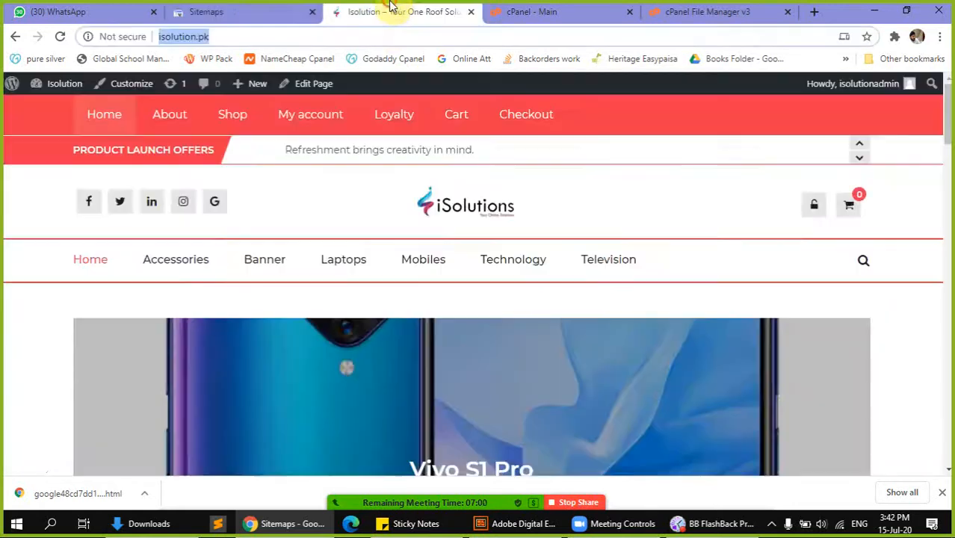
scroll(290, 347, "down", 5)
scroll(289, 347, "up", 10)
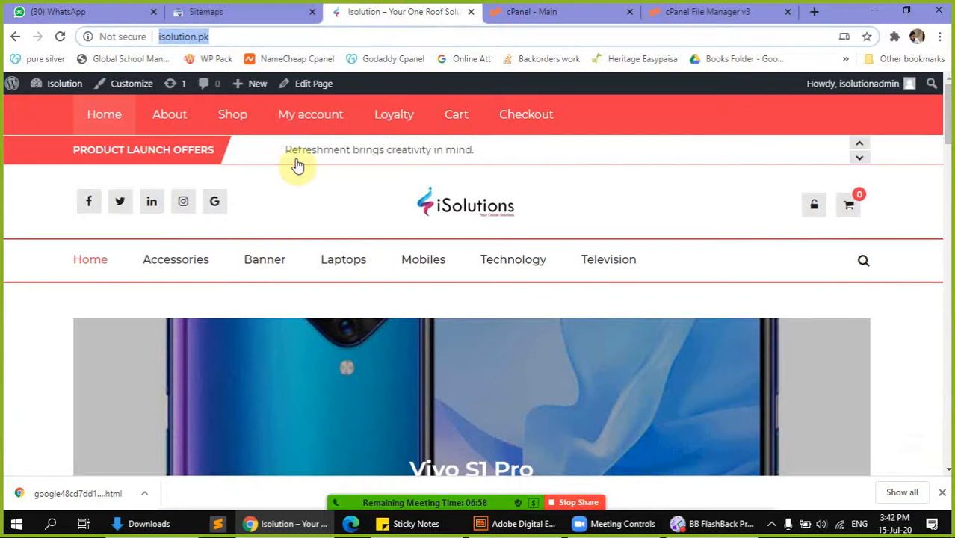
Search the web for "sitemap generator" in a new browser tab and open the XML-Sitemaps.com result
left_click(814, 12)
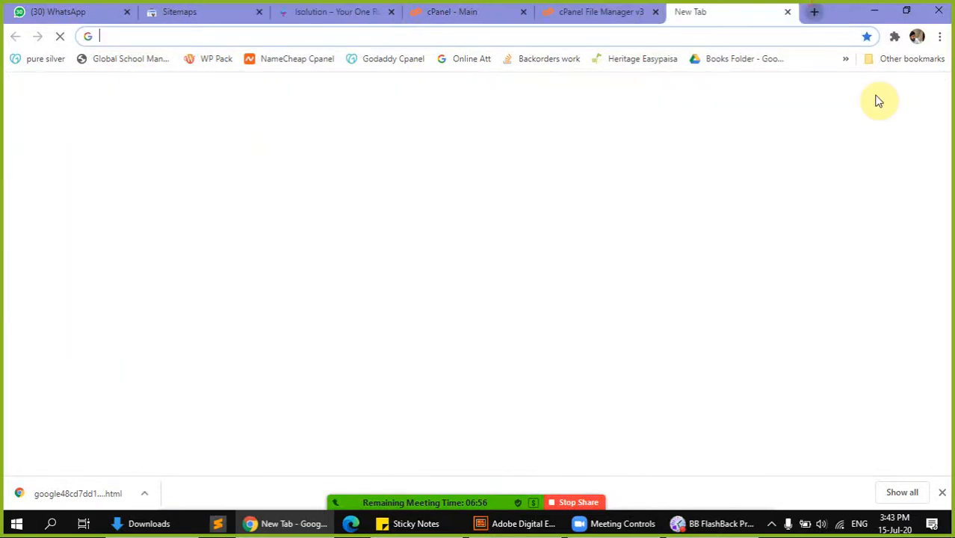
type("site")
key("Right")
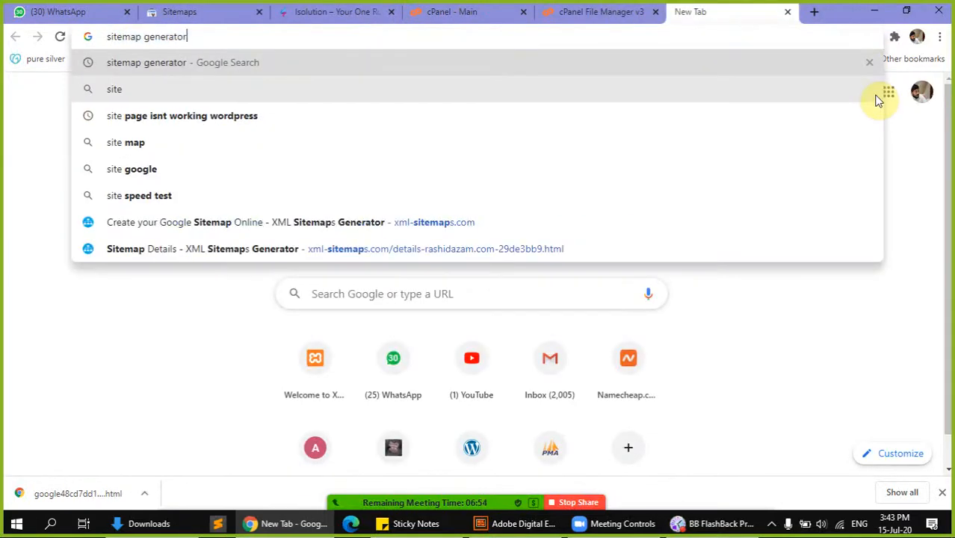
key("Return")
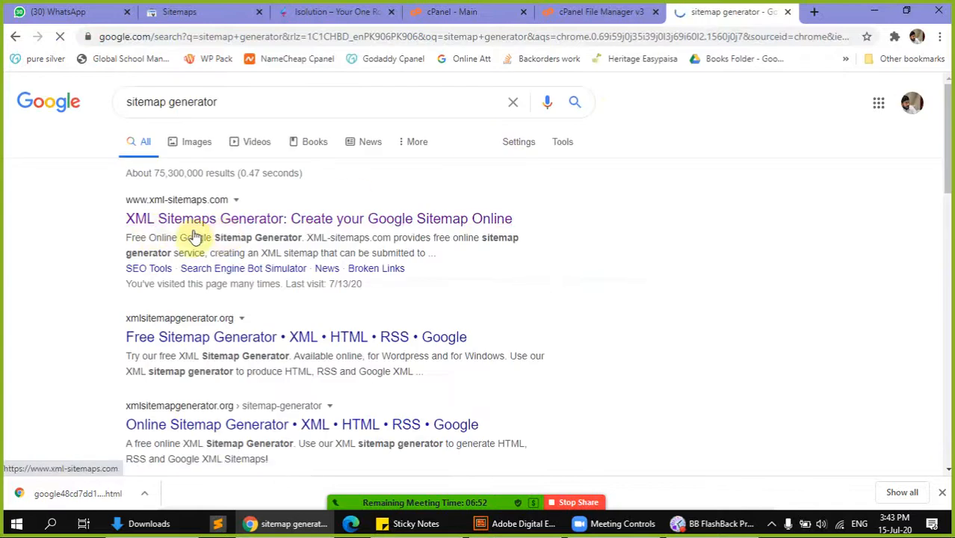
left_click(219, 232)
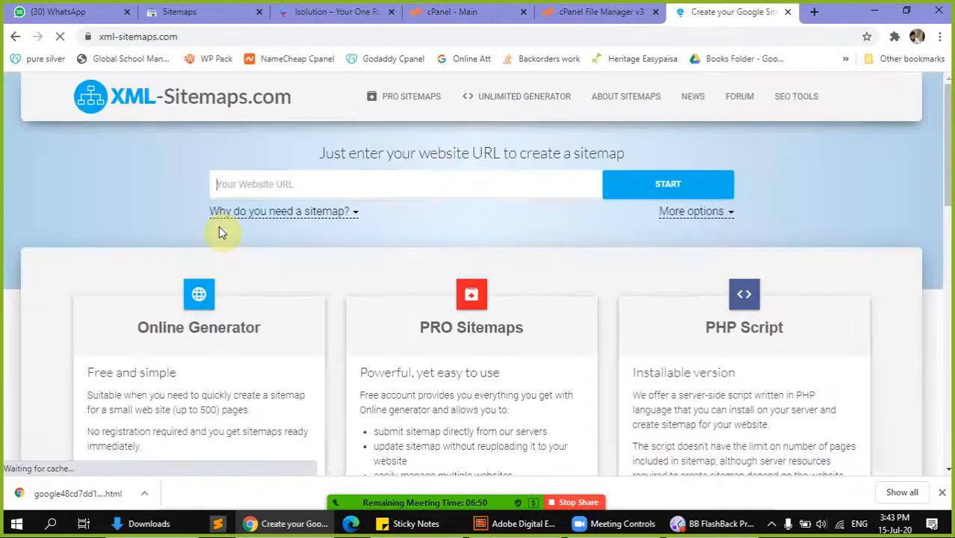
type("rashidazam.com")
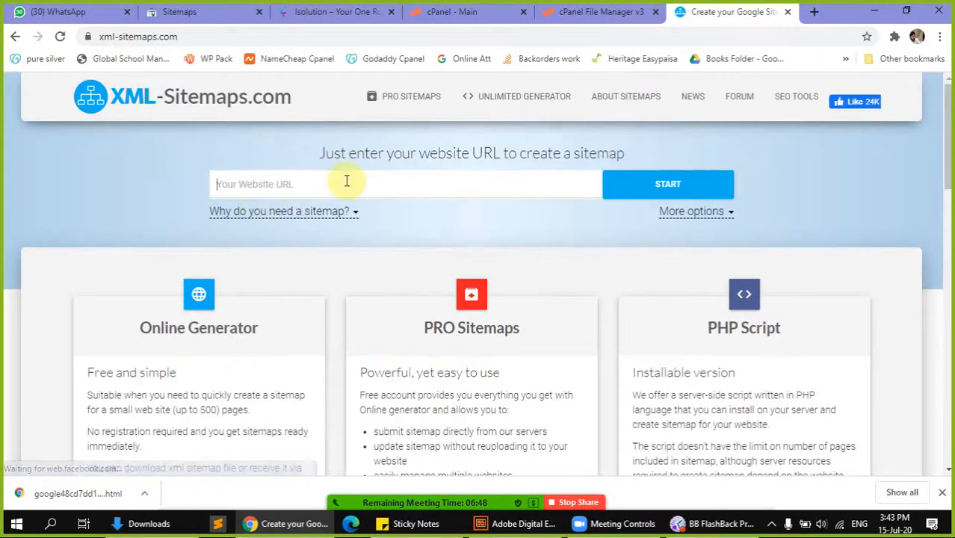
left_click(280, 189)
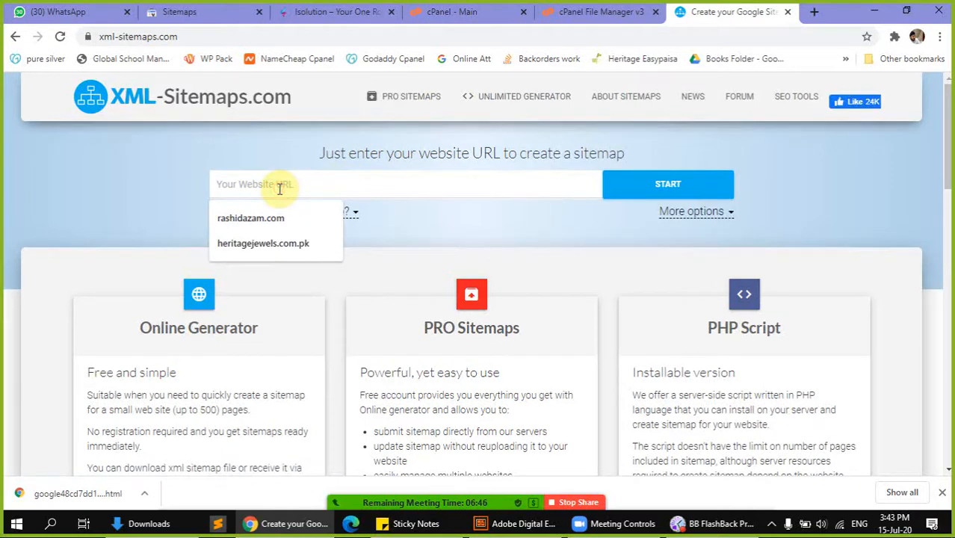
left_click(337, 11)
left_click(696, 7)
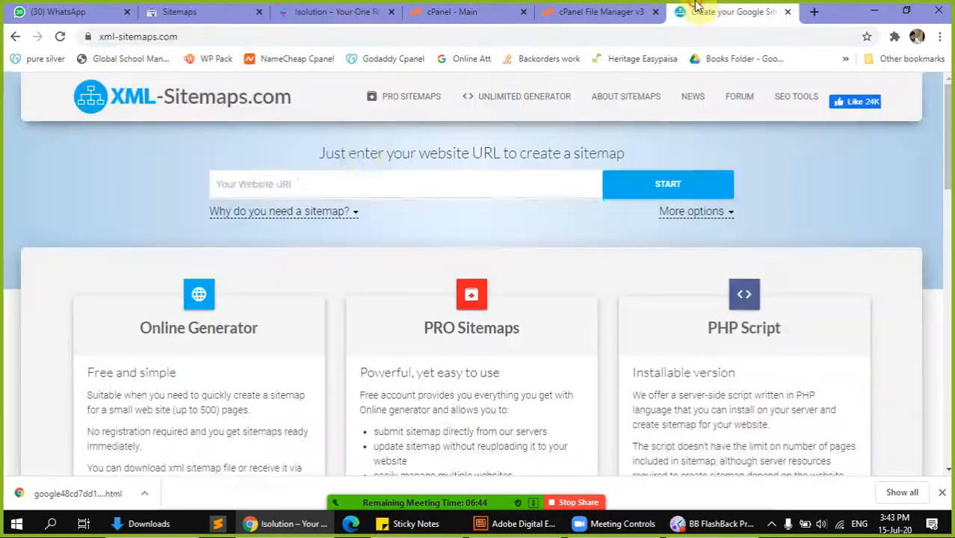
type("http://isolution.pk/")
left_click(647, 192)
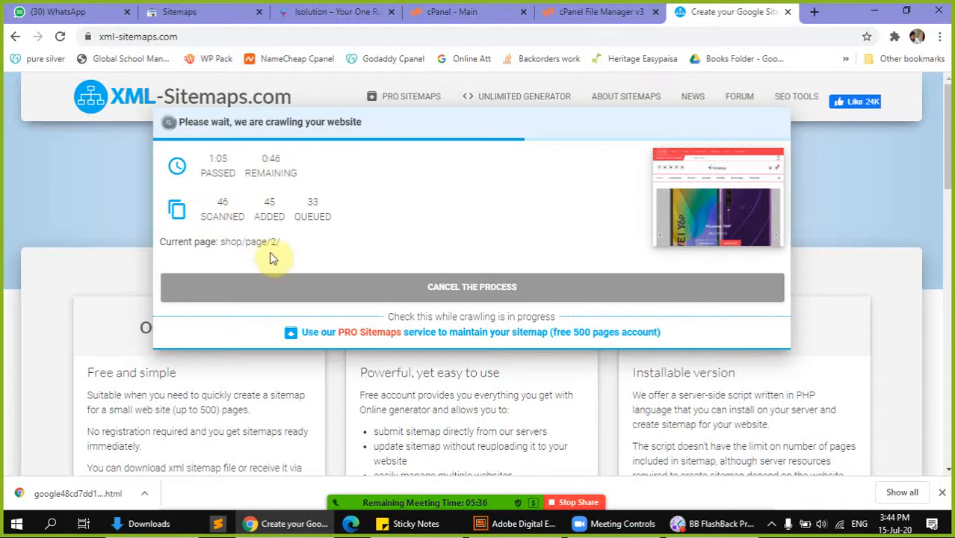
Look through the isolution.pk home page, the sitemap crawl progress and Search Console's Sitemaps page while the crawl runs
left_click(329, 11)
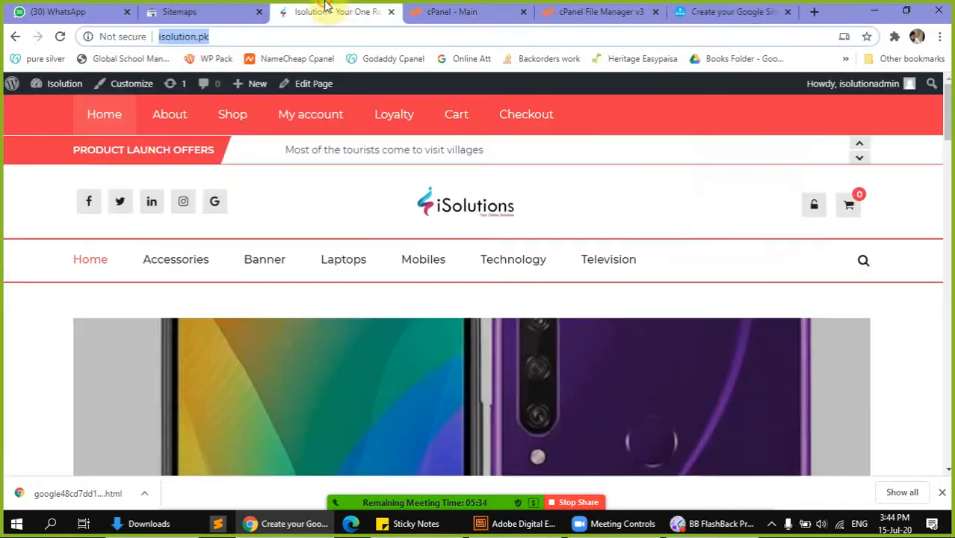
scroll(303, 336, "down", 5)
scroll(307, 335, "down", 15)
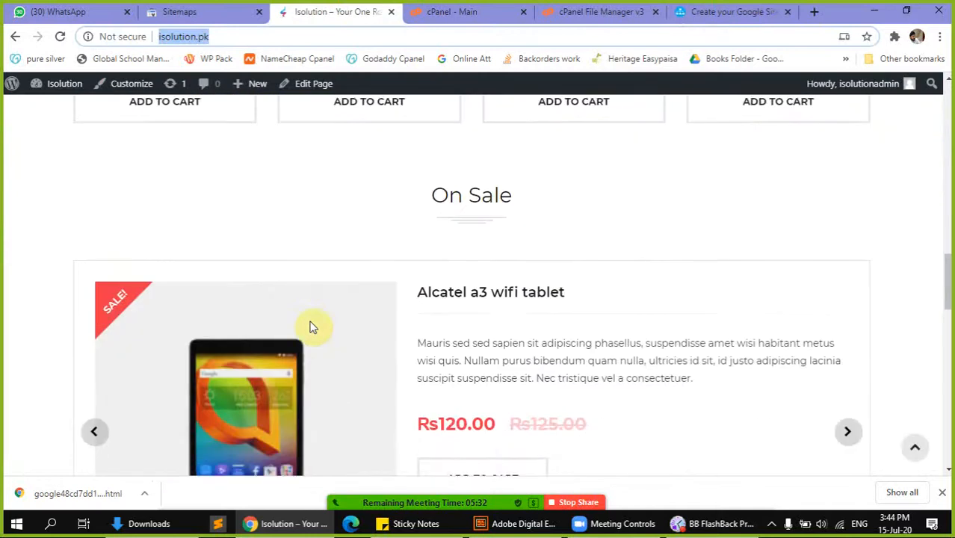
scroll(321, 319, "up", 10)
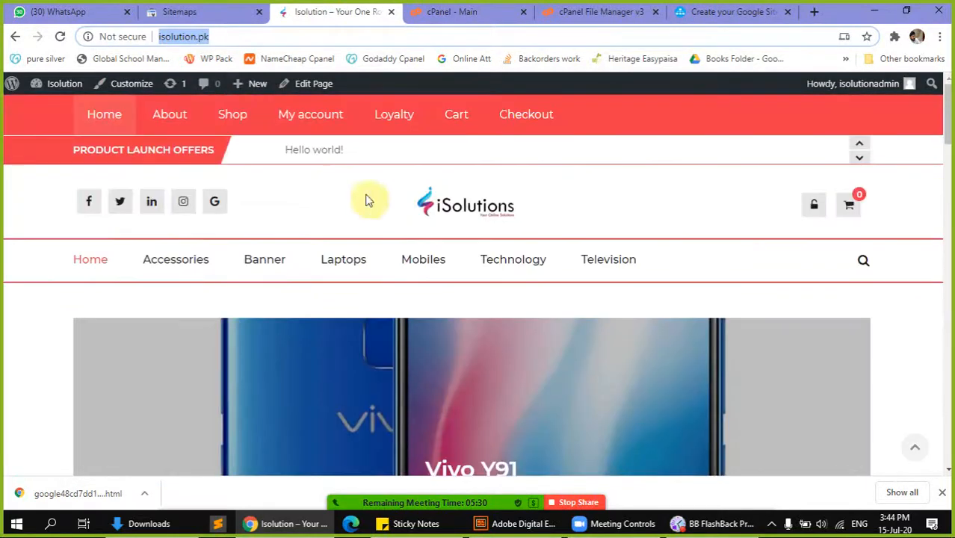
left_click(703, 11)
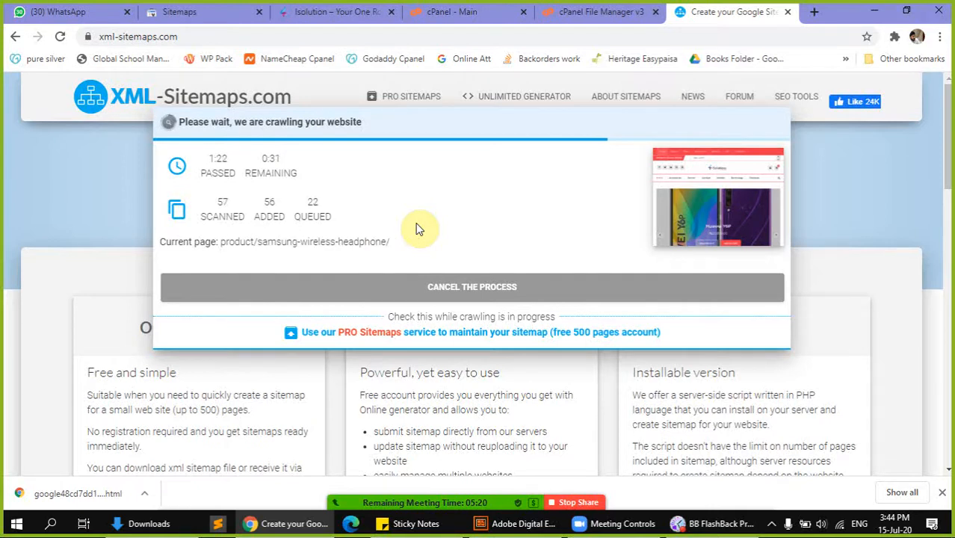
left_click(201, 12)
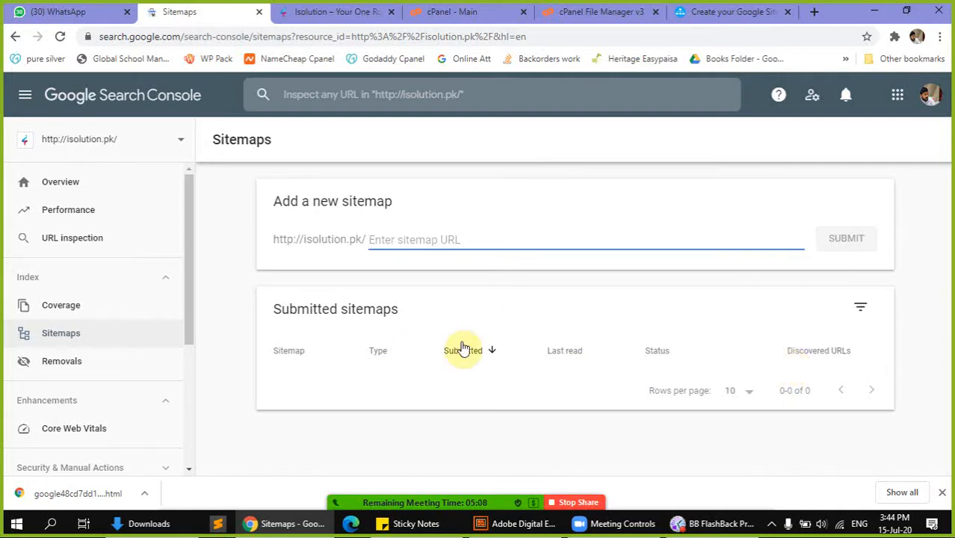
scroll(122, 341, "down", 3)
scroll(122, 341, "up", 3)
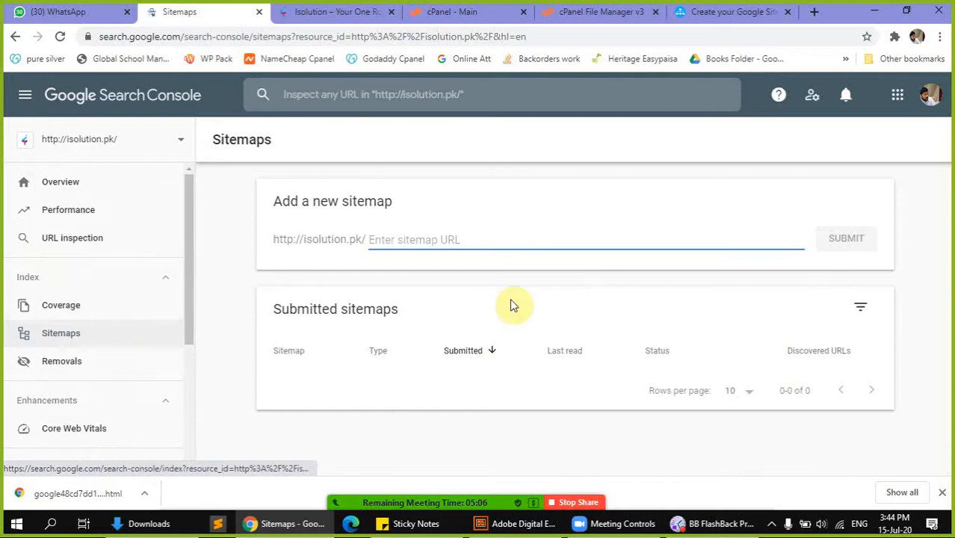
left_click(729, 12)
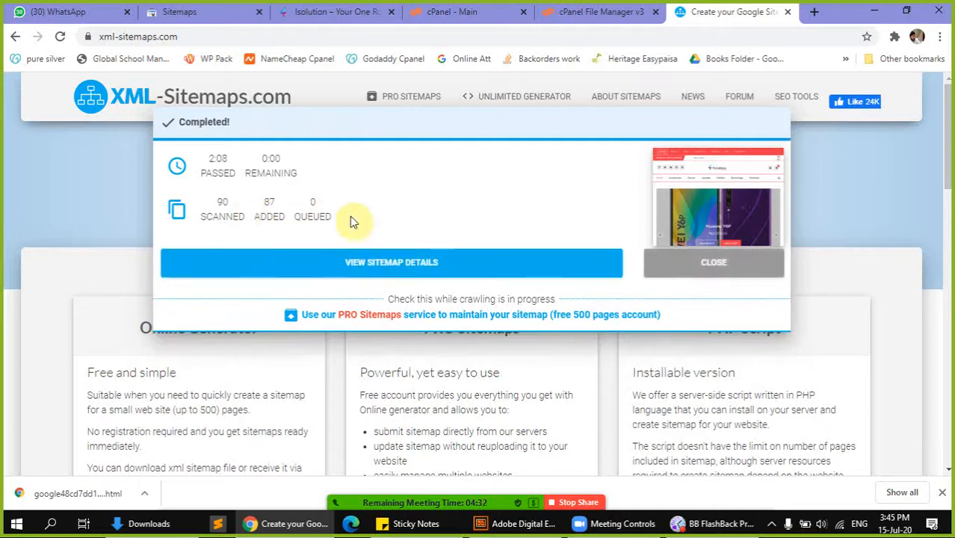
View the completed sitemap's details, download the XML sitemap file and show it in its Downloads folder
left_click(377, 265)
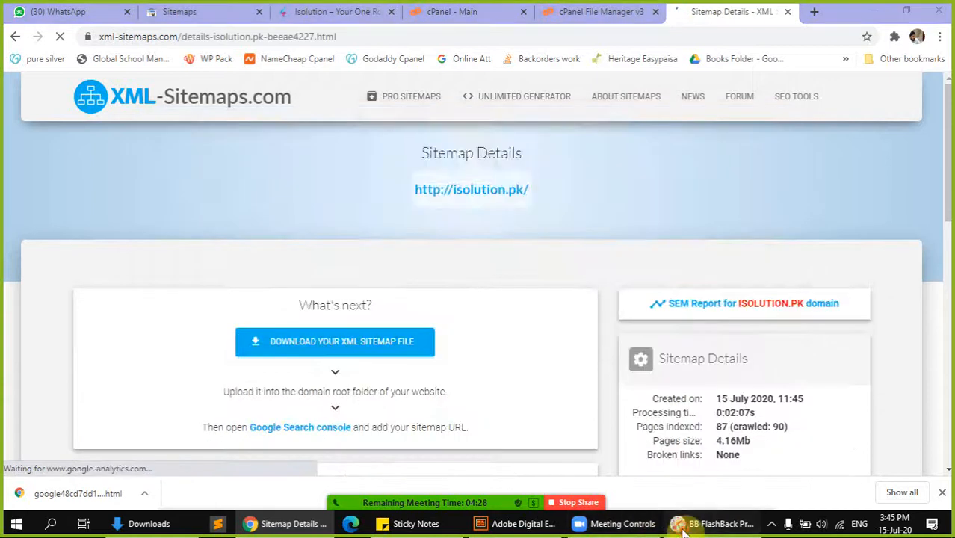
left_click(682, 531)
left_click(683, 531)
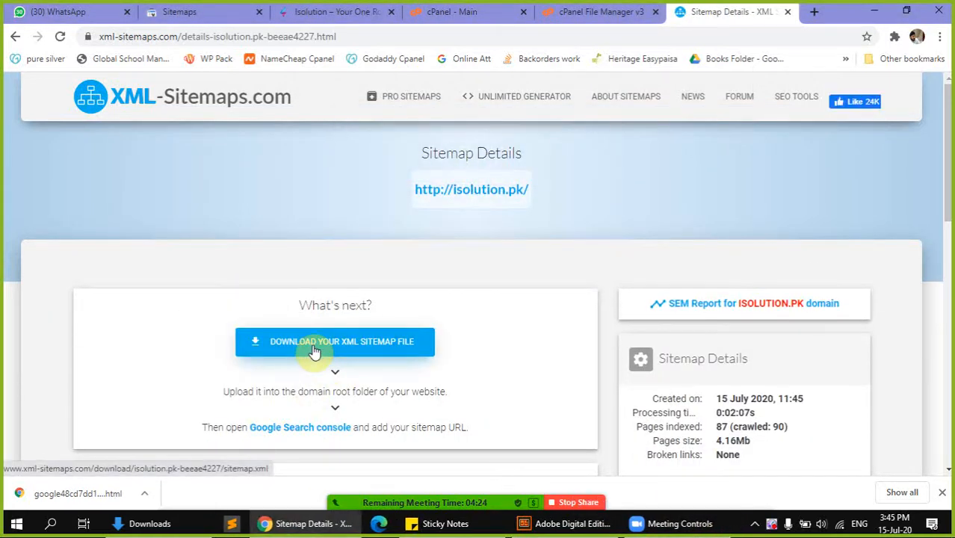
left_click(314, 349)
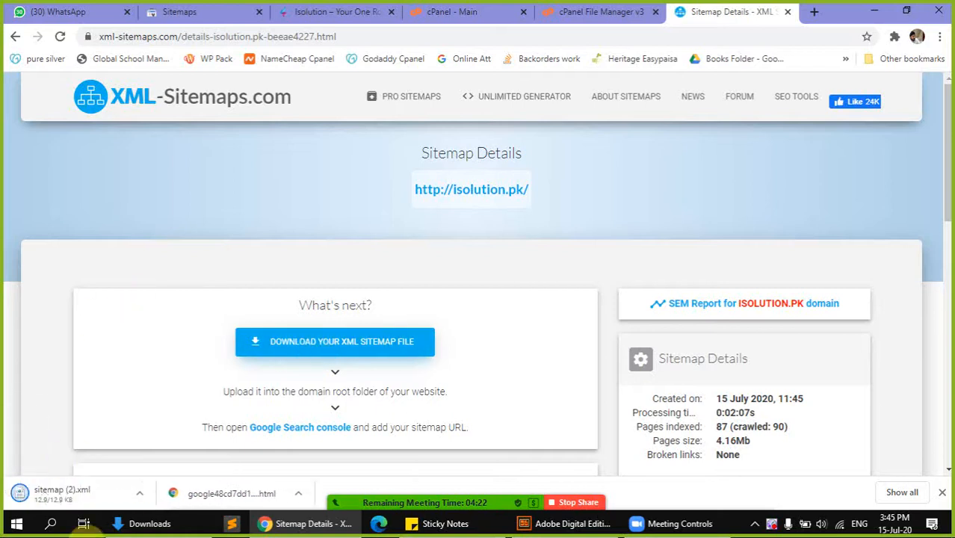
left_click(144, 493)
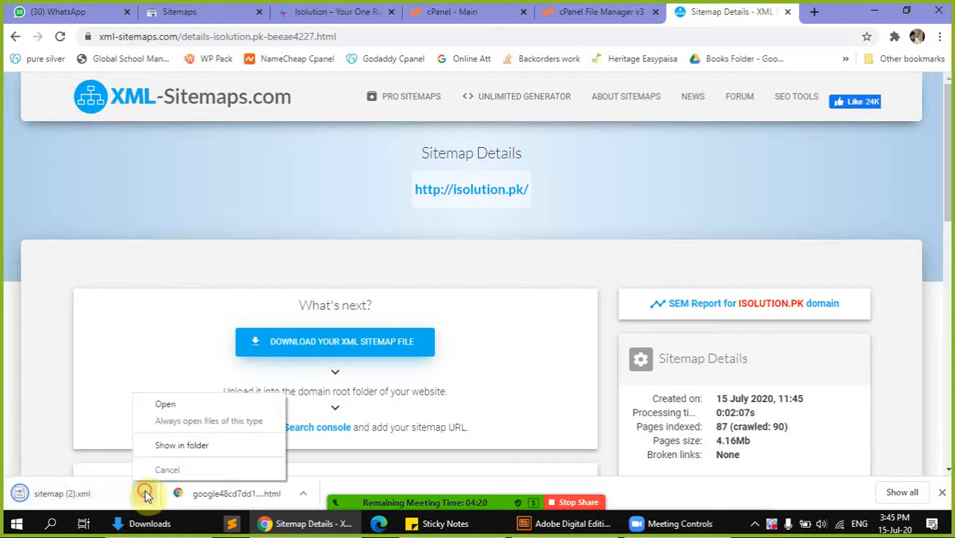
left_click(171, 444)
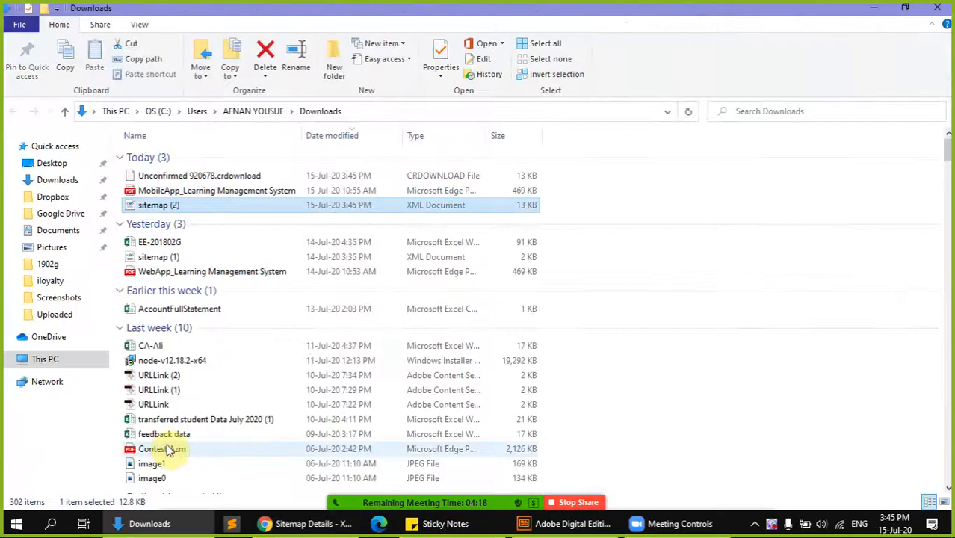
Move the downloaded sitemap (2) file to the desktop and rename it sitemap
key("super+d")
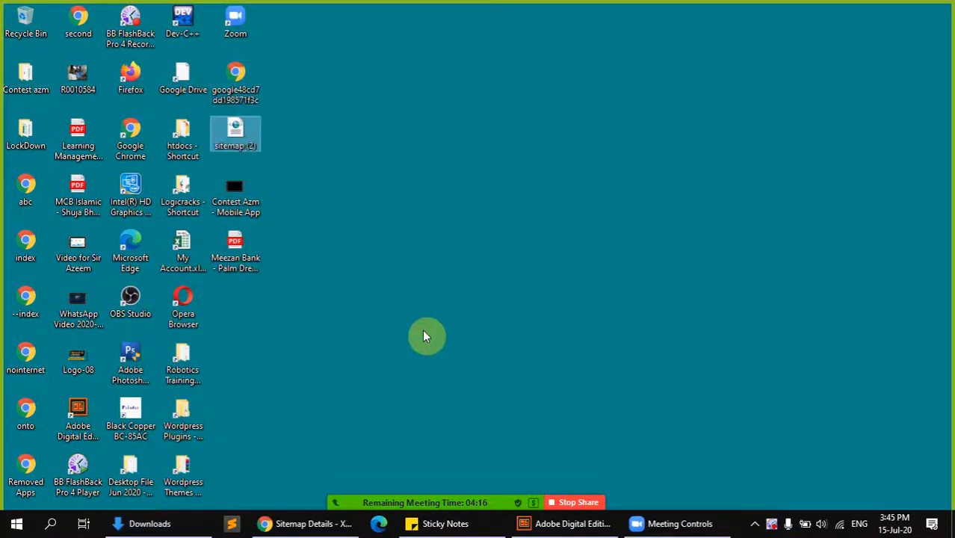
key("F2")
type("sitemap")
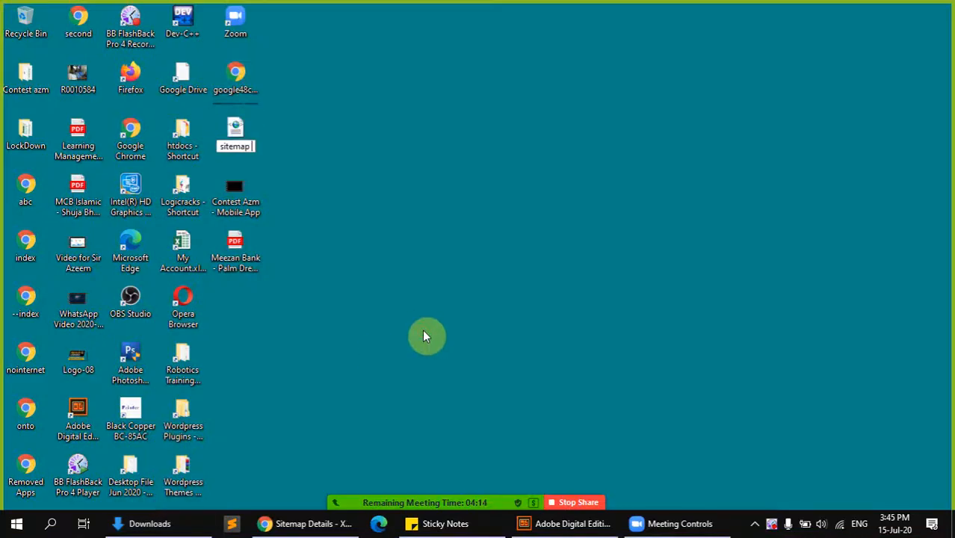
key("Return")
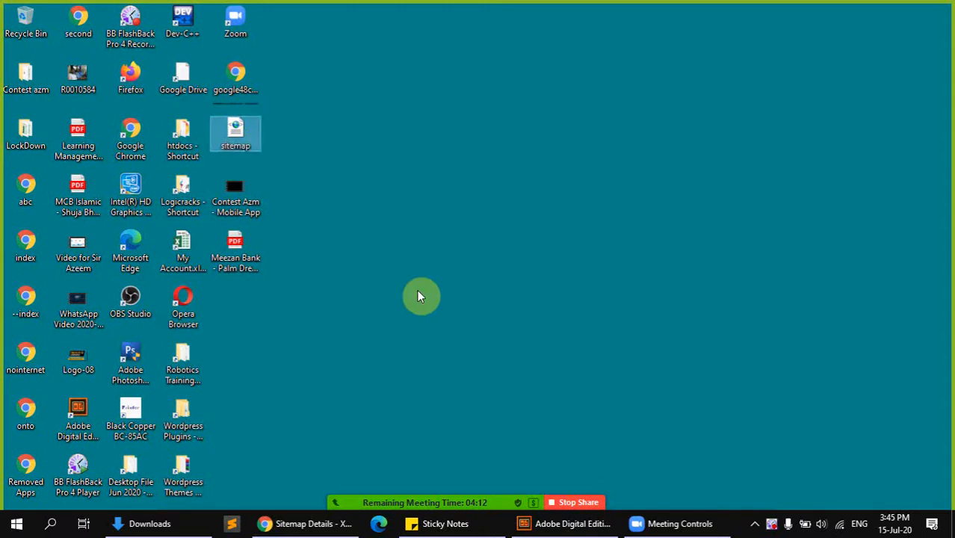
Submit sitemap.xml as a new sitemap in Search Console, check its details and return to the Sitemaps page
left_click(329, 522)
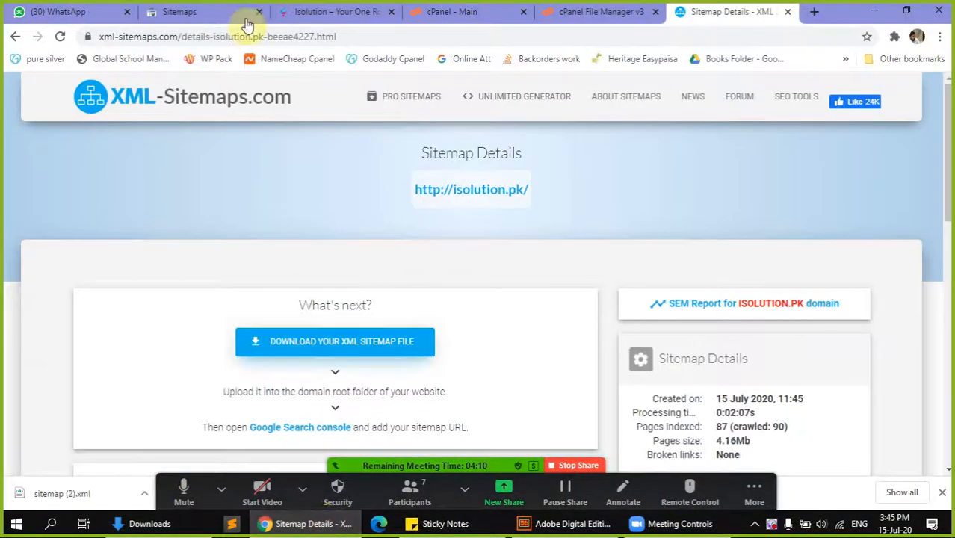
left_click(208, 14)
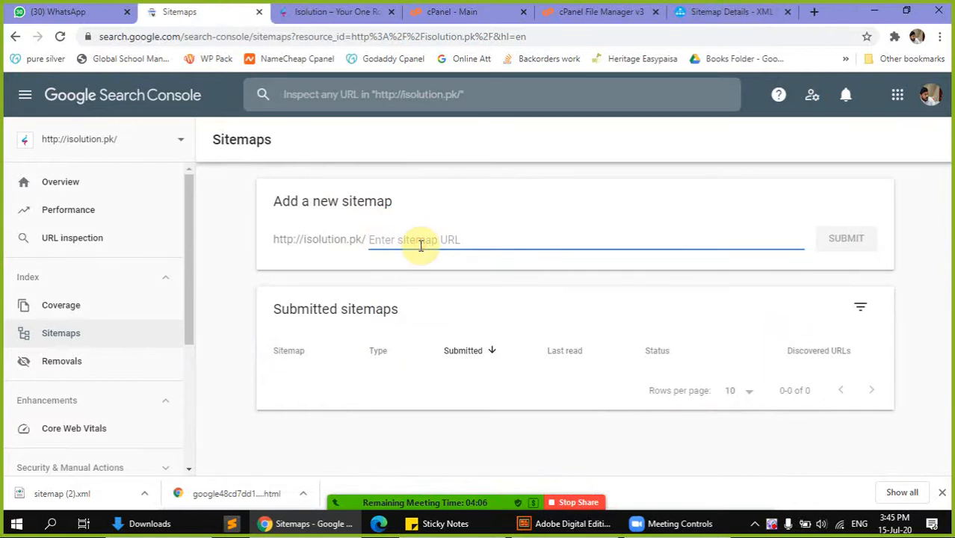
type("sitemap.xml")
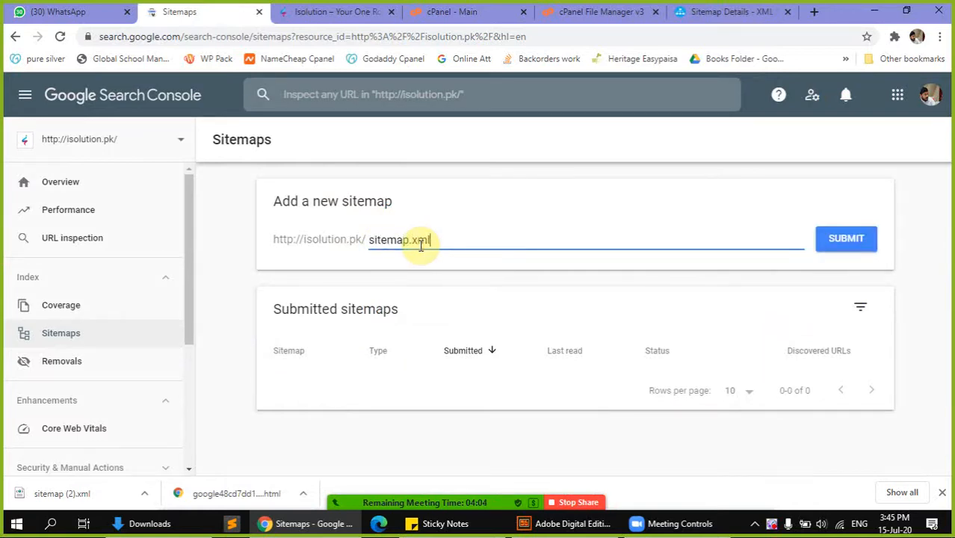
left_click(848, 247)
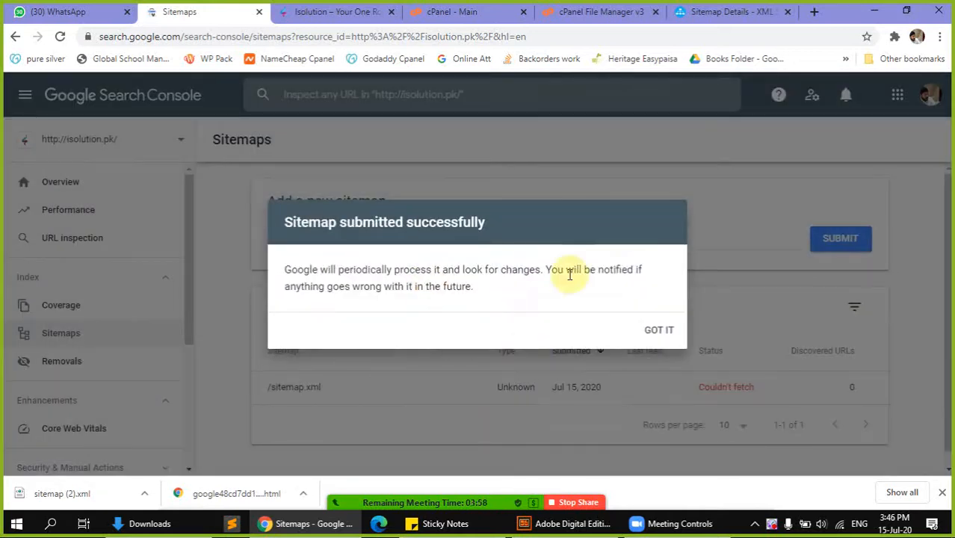
left_click(659, 330)
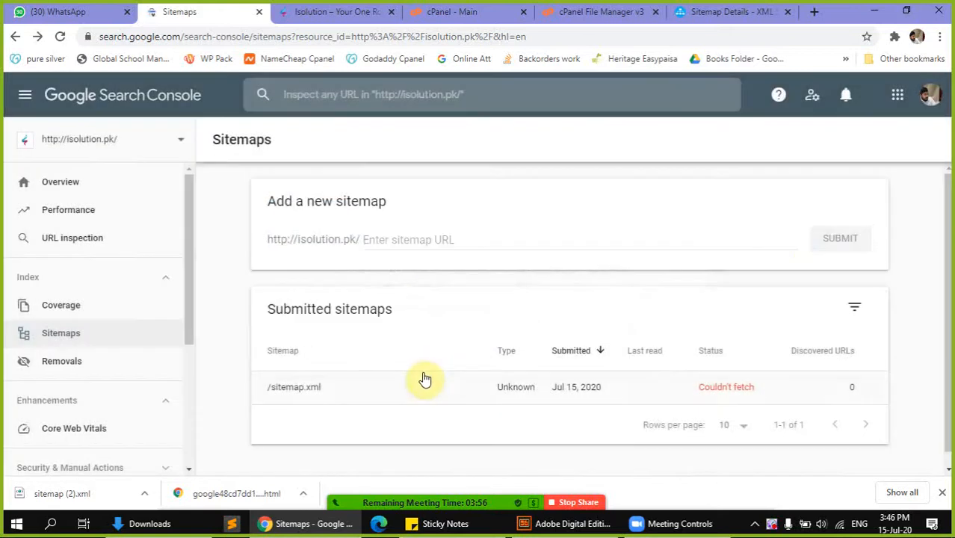
left_click(644, 391)
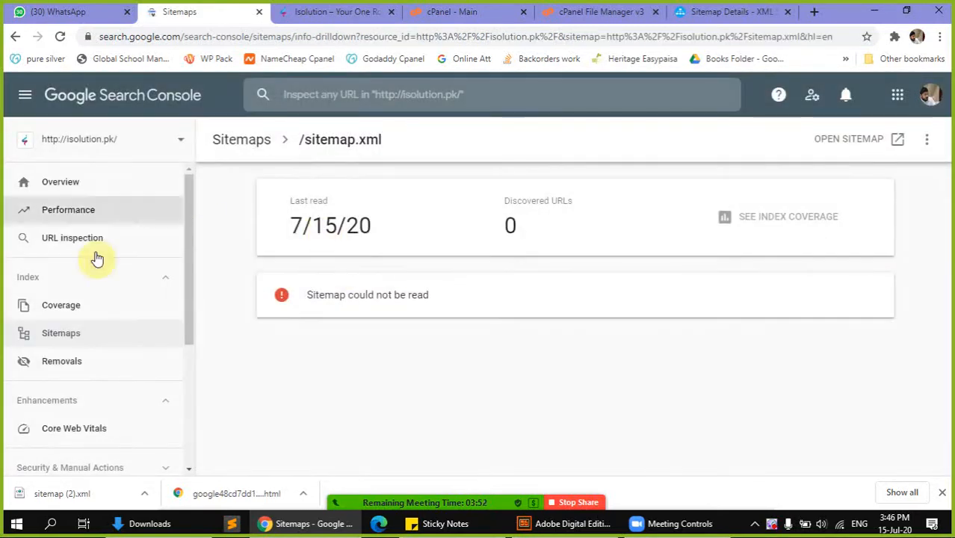
left_click(87, 334)
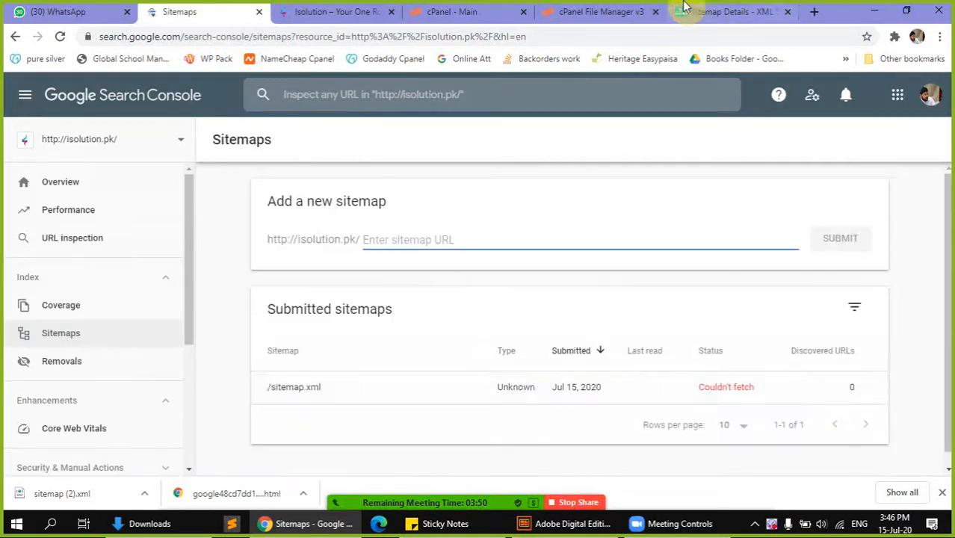
Switch to cPanel File Manager and upload the desktop's sitemap file into the isolution.pk folder, closing the upload page when complete
left_click(685, 10)
left_click(574, 10)
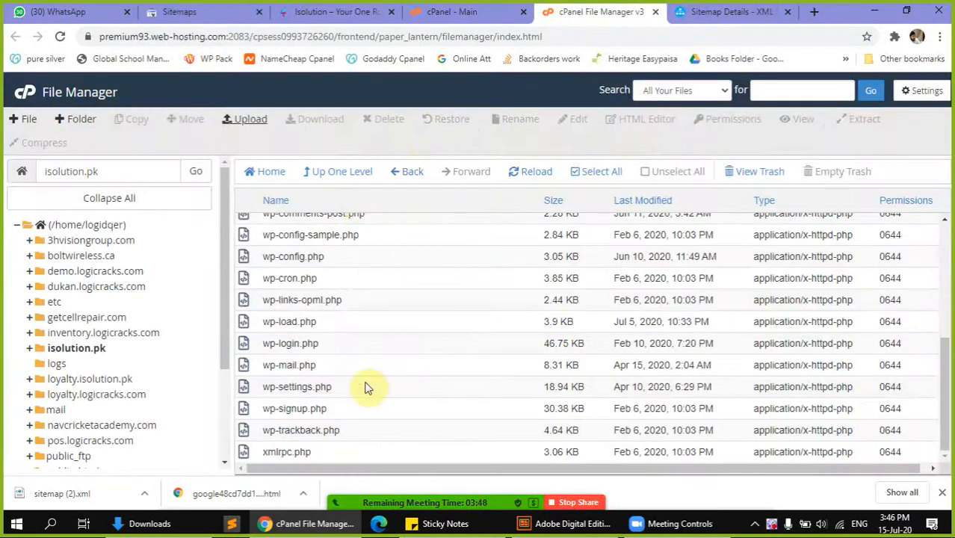
scroll(367, 352, "up", 10)
scroll(367, 338, "down", 1)
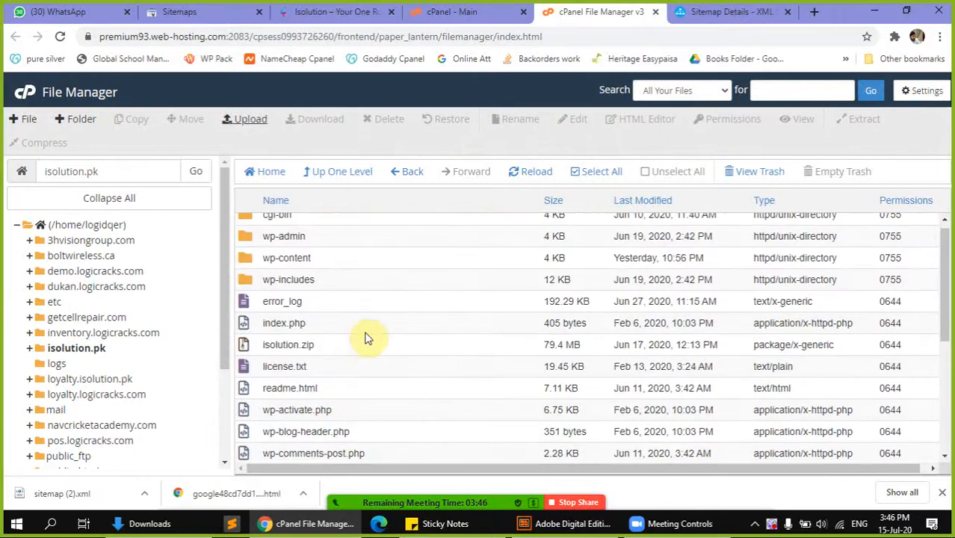
scroll(367, 337, "up", 1)
left_click(251, 121)
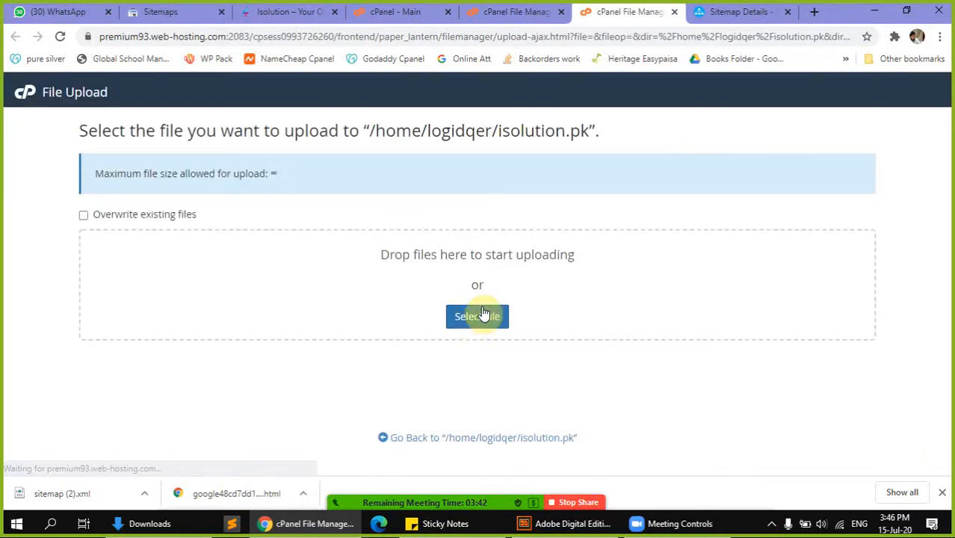
left_click(471, 318)
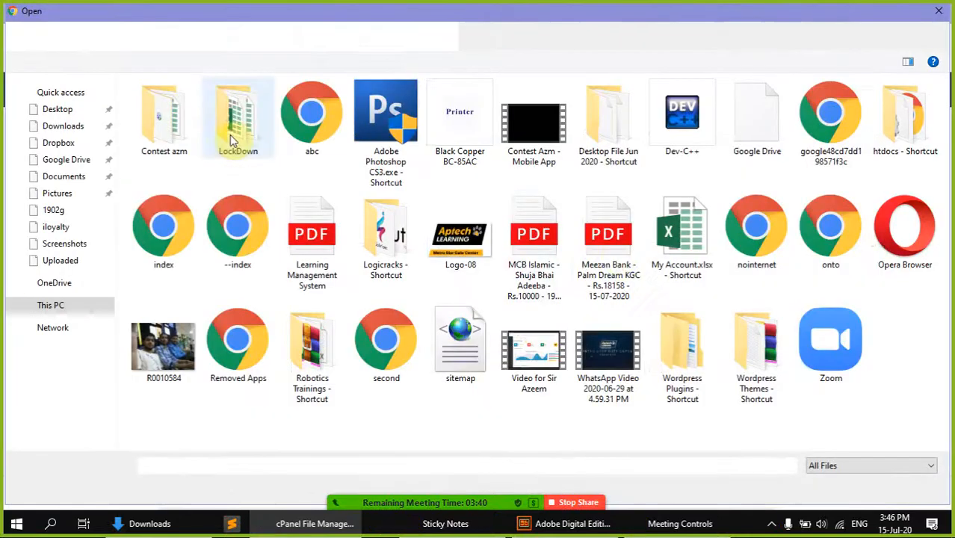
double_click(441, 370)
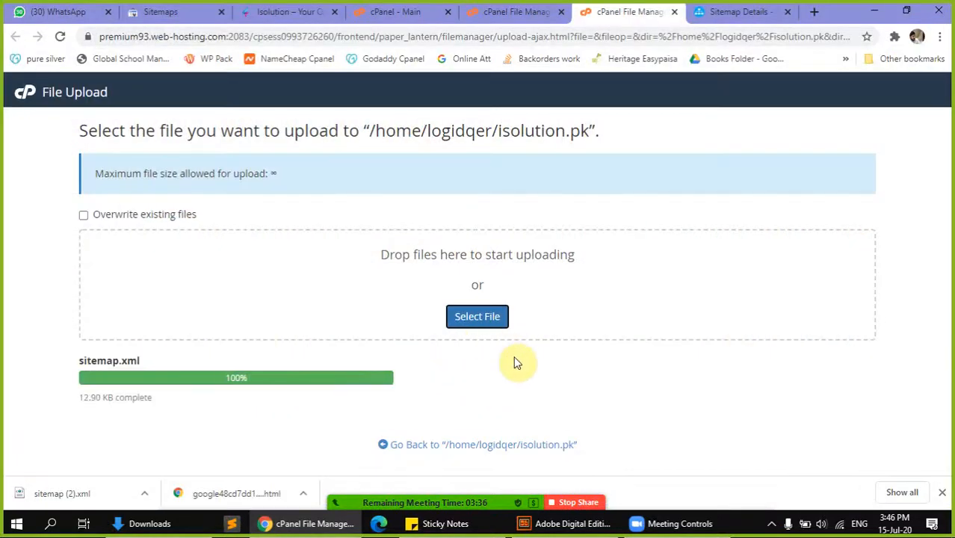
left_click(673, 13)
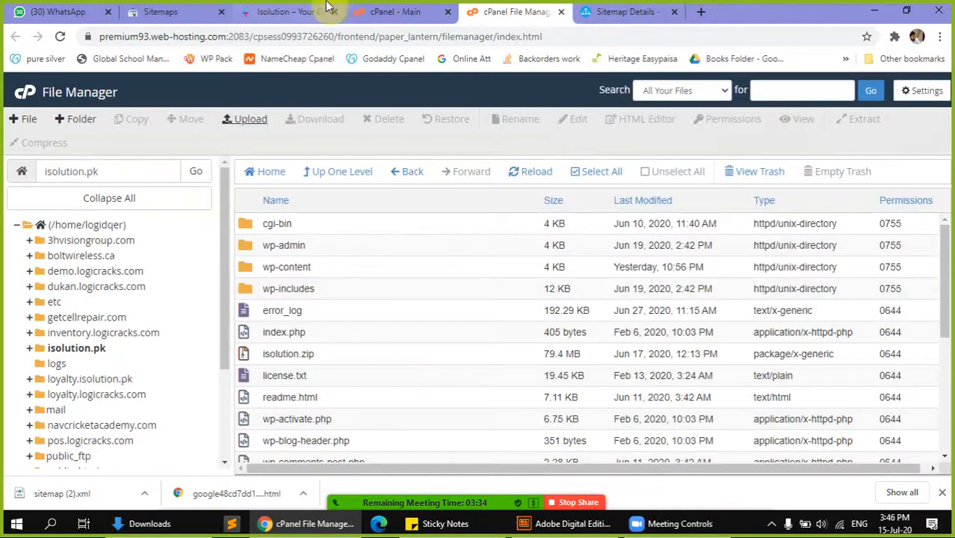
Switch back to Search Console, check the details of the submitted /sitemap.xml and return to the Sitemaps page
left_click(263, 9)
left_click(178, 9)
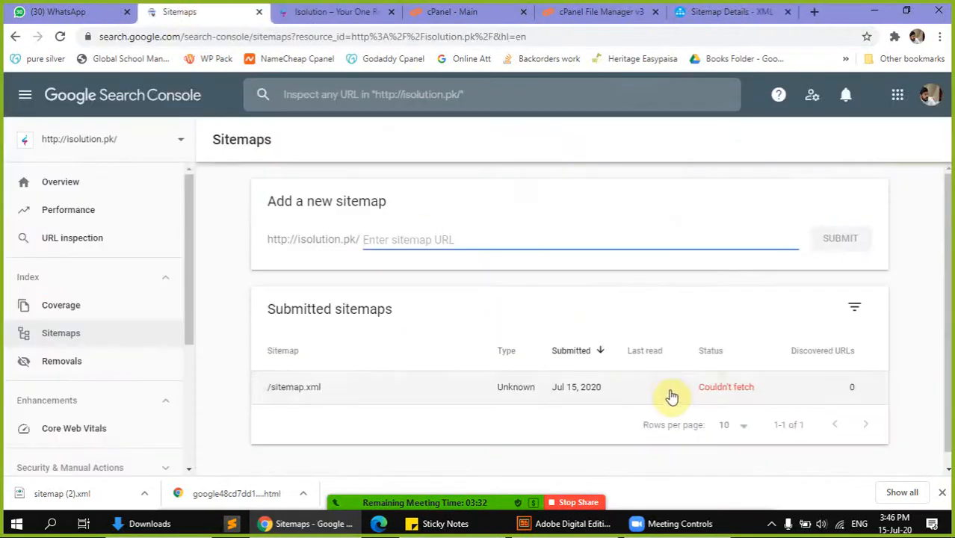
left_click(802, 389)
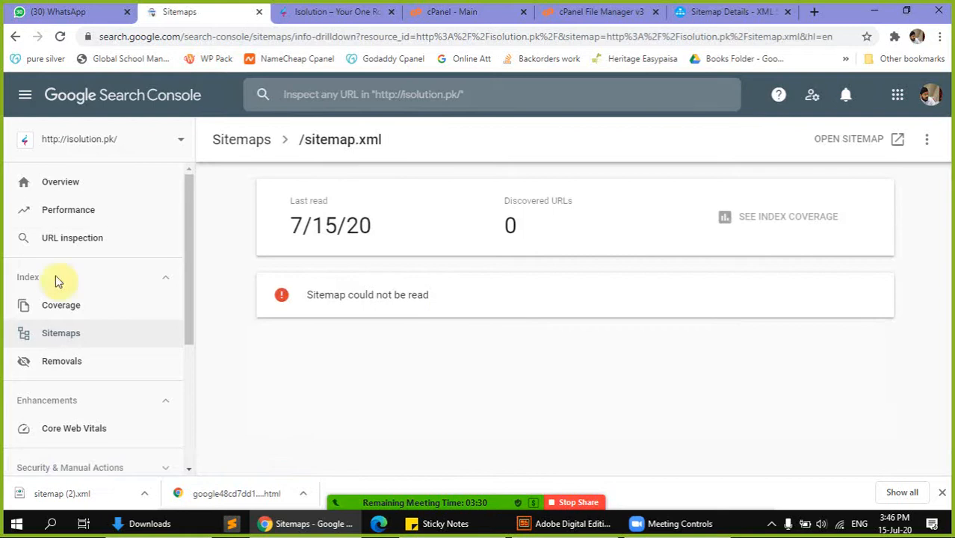
left_click(59, 332)
Resubmit sitemap.xml as a sitemap for isolution.pk and dismiss the submission message
left_click(419, 238)
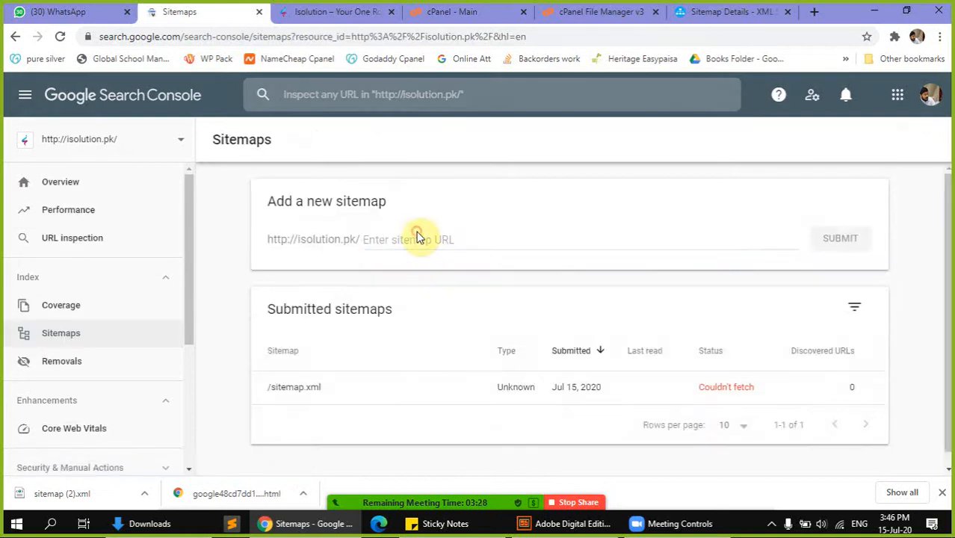
left_click(399, 245)
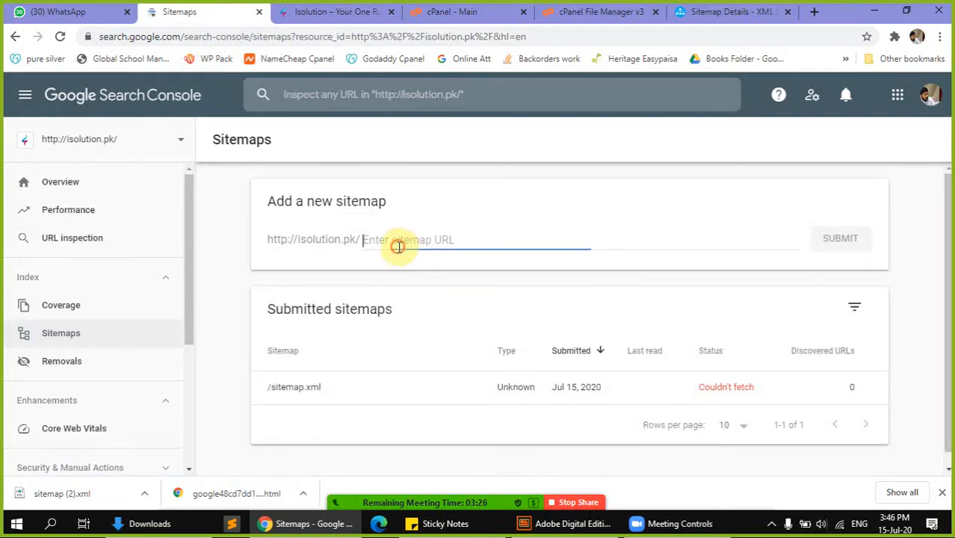
type("sitemap.xml")
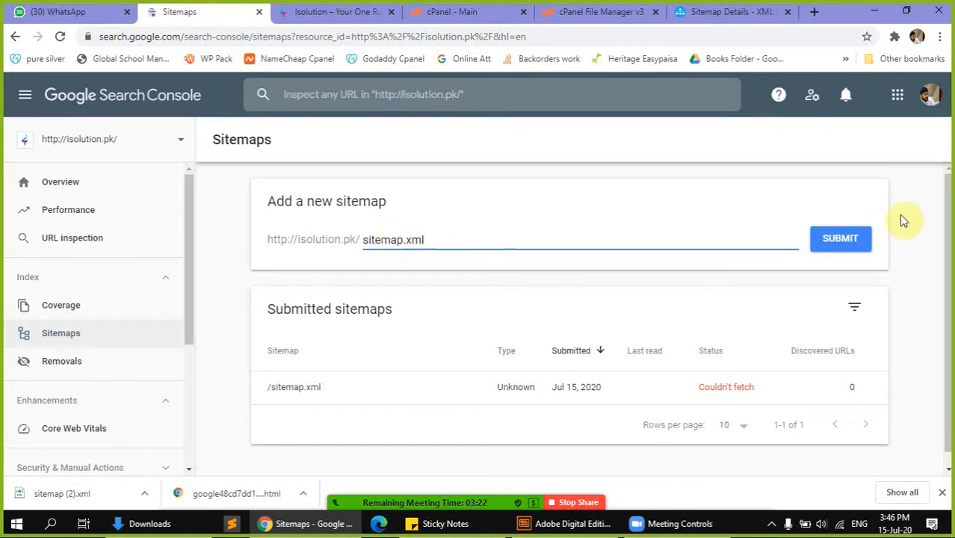
left_click(839, 241)
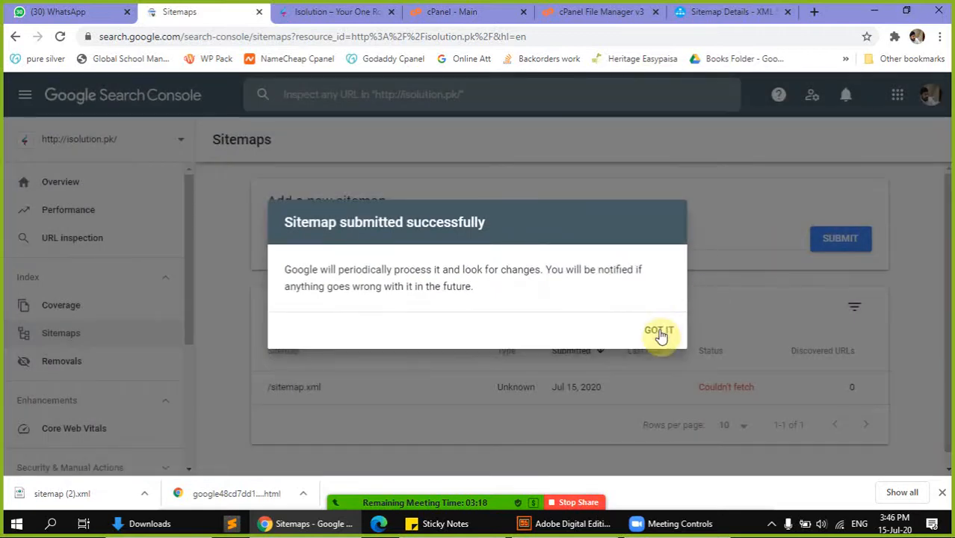
left_click(662, 331)
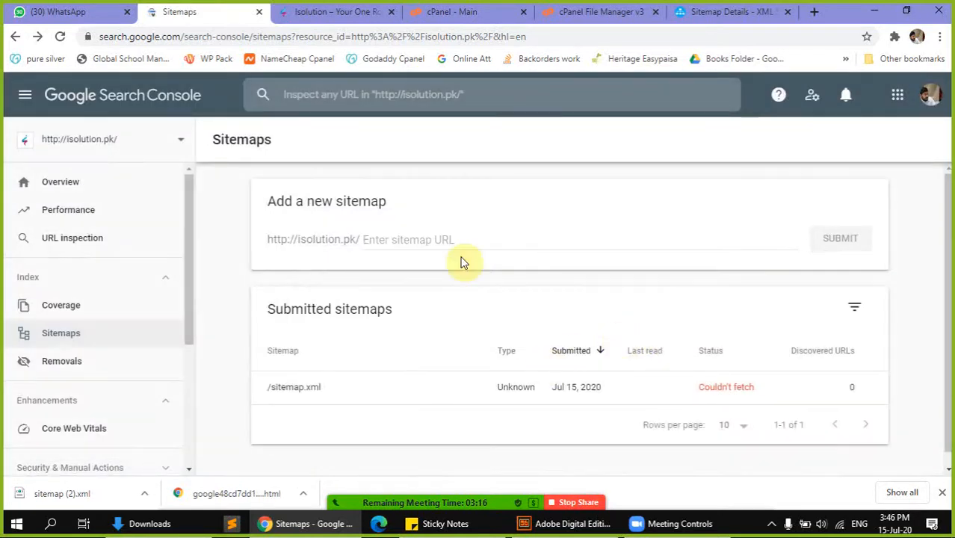
Reload the isolution.pk folder listing in cPanel File Manager and locate the uploaded sitemap.xml
left_click(605, 12)
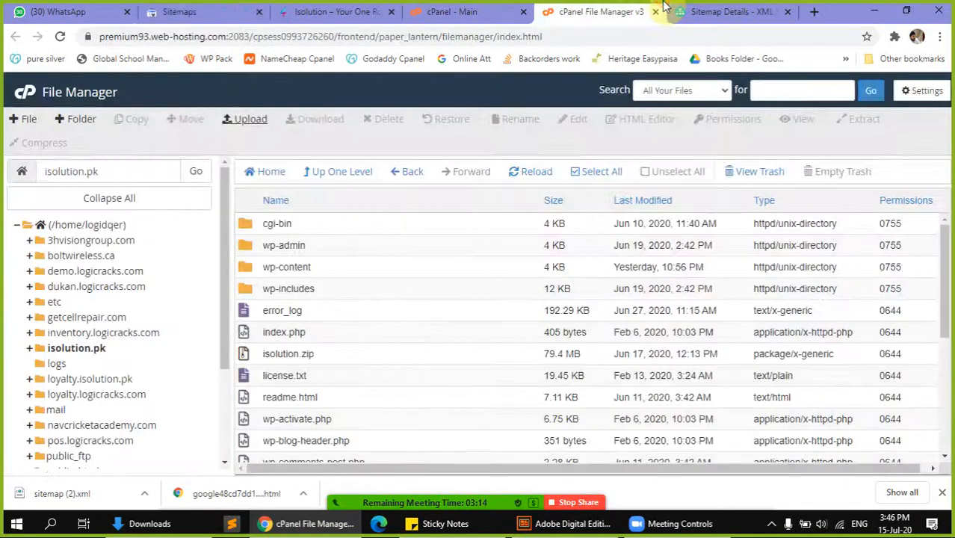
left_click(513, 171)
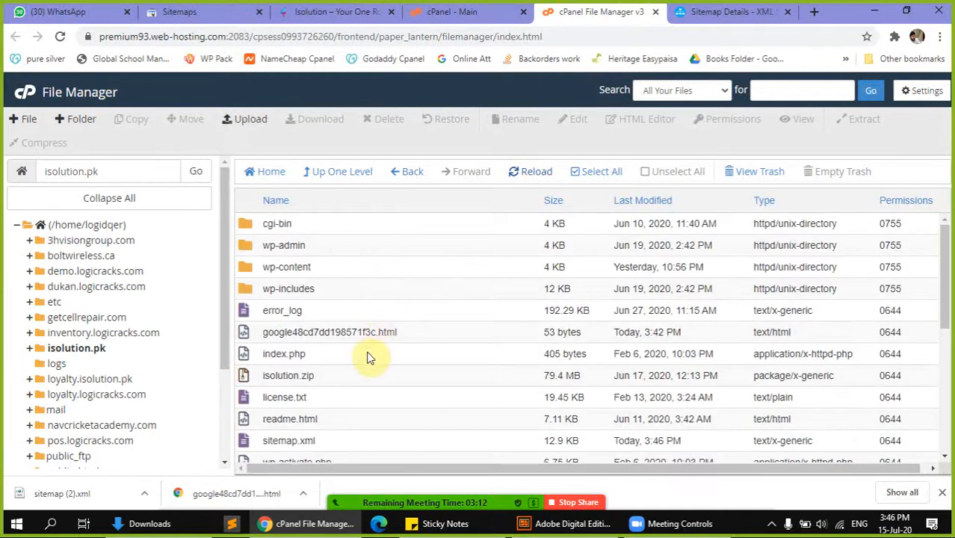
scroll(367, 356, "down", 3)
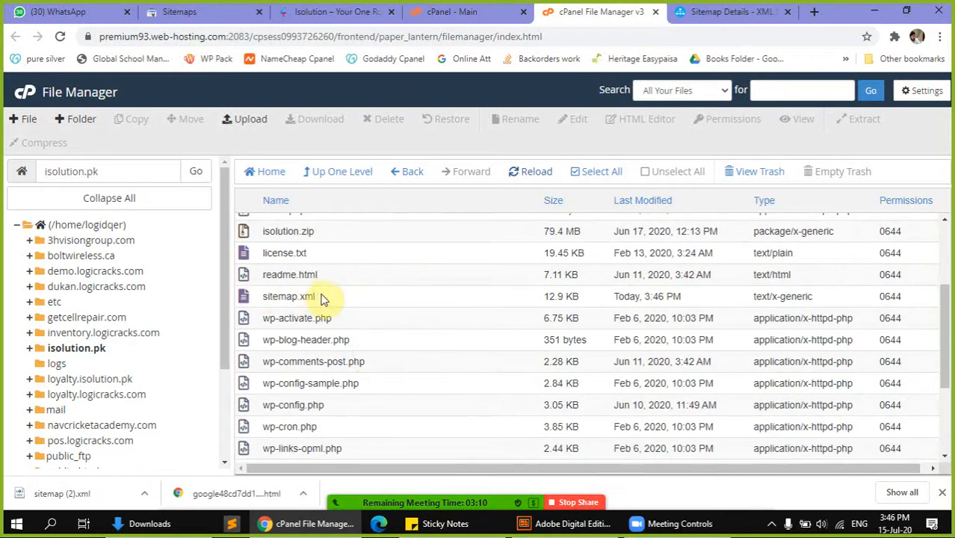
left_click(323, 298)
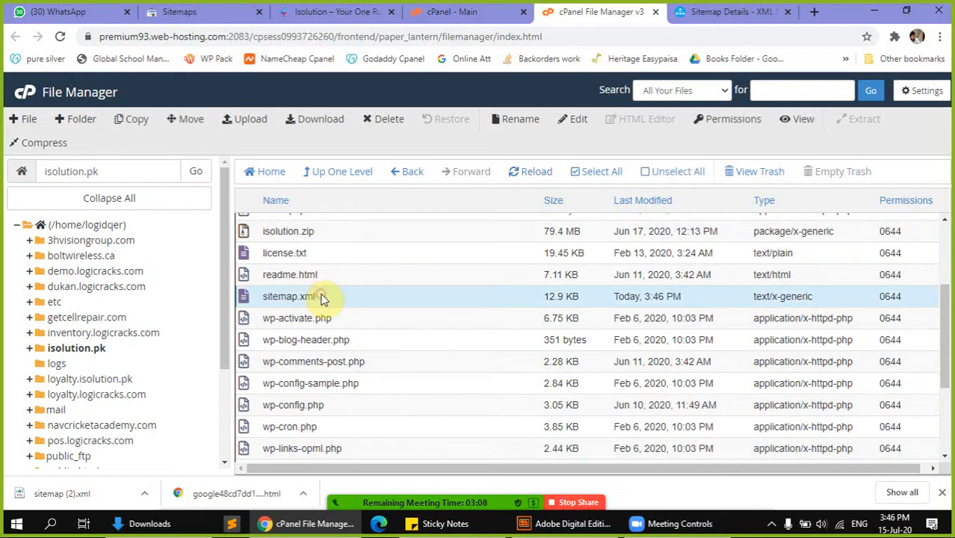
Switch to Search Console, recheck the /sitemap.xml processing details and the Sitemaps list, and open the property's Overview
left_click(206, 9)
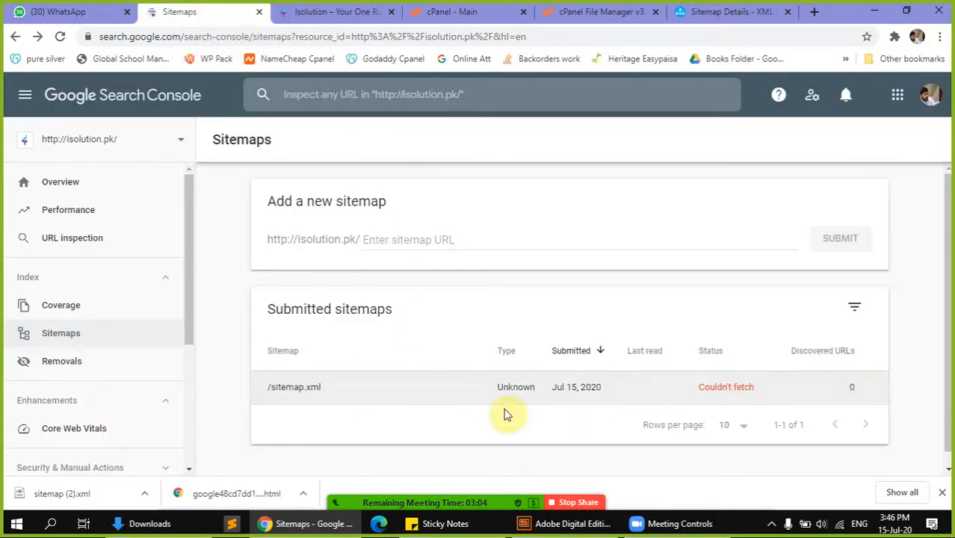
right_click(380, 402)
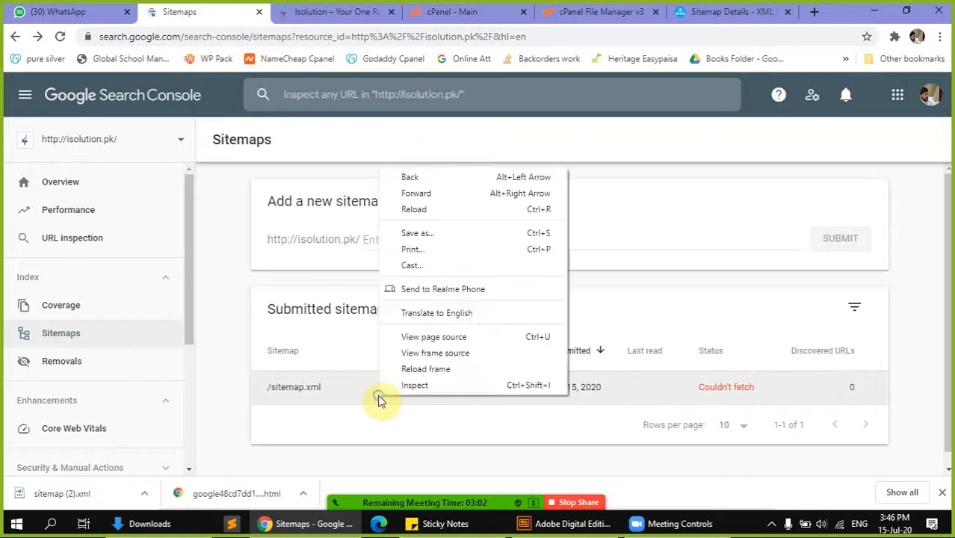
left_click(342, 384)
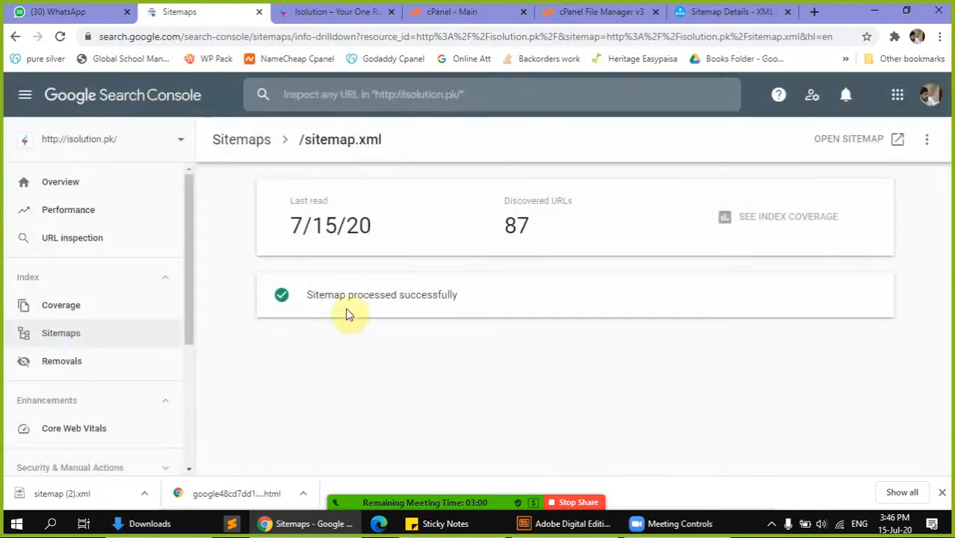
left_click(60, 333)
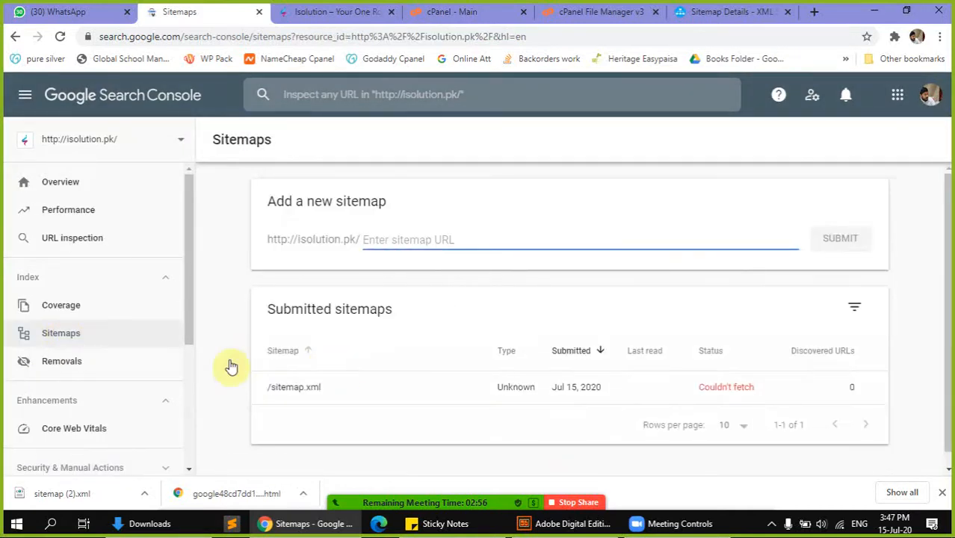
left_click(70, 332)
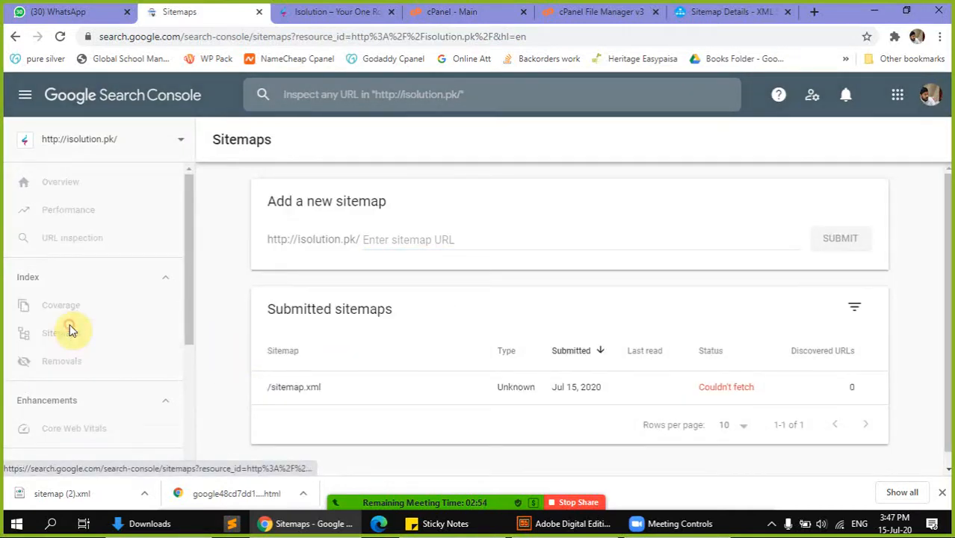
left_click(310, 386)
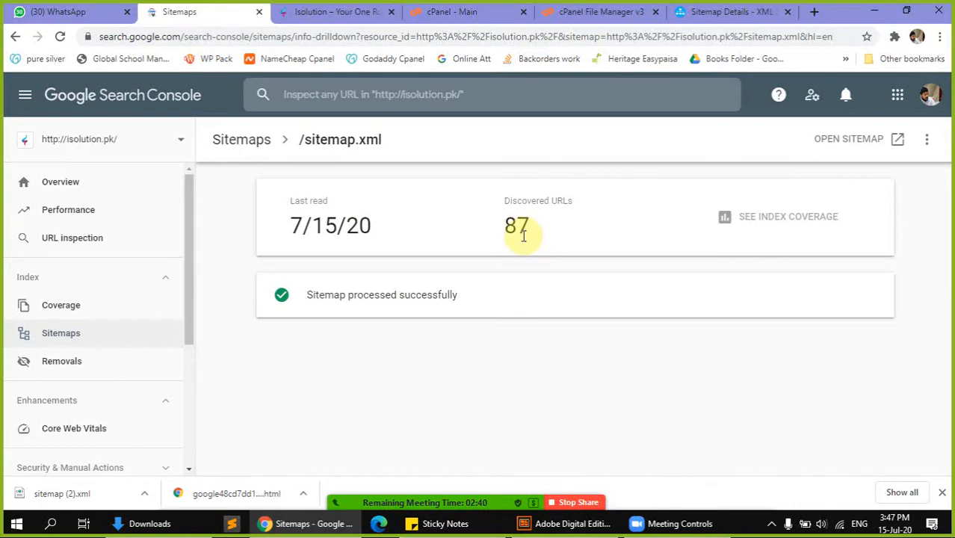
left_click(70, 178)
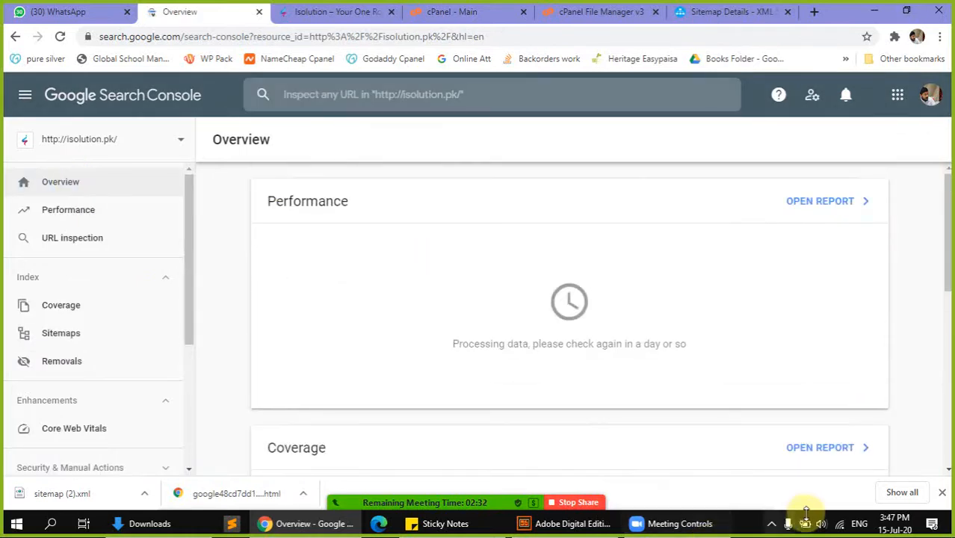
left_click(772, 523)
left_click(772, 495)
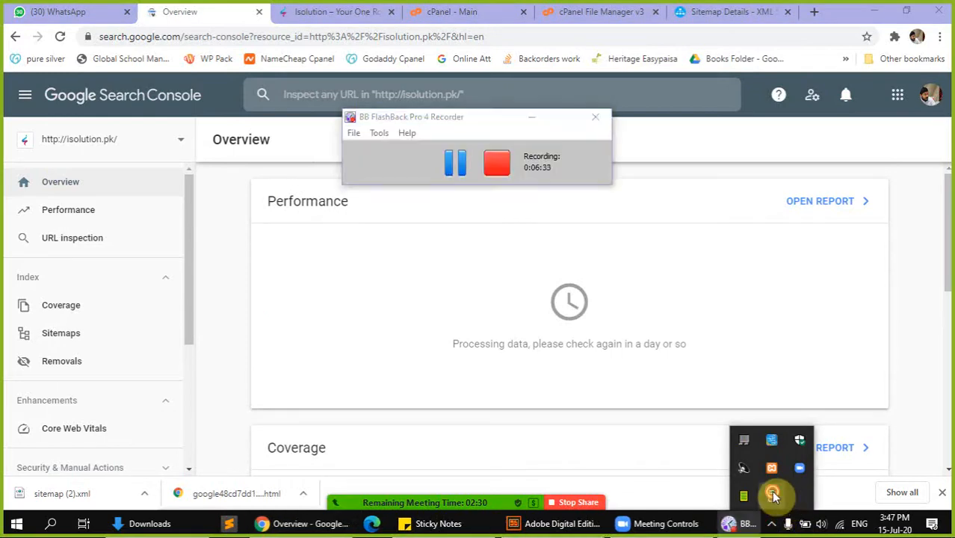